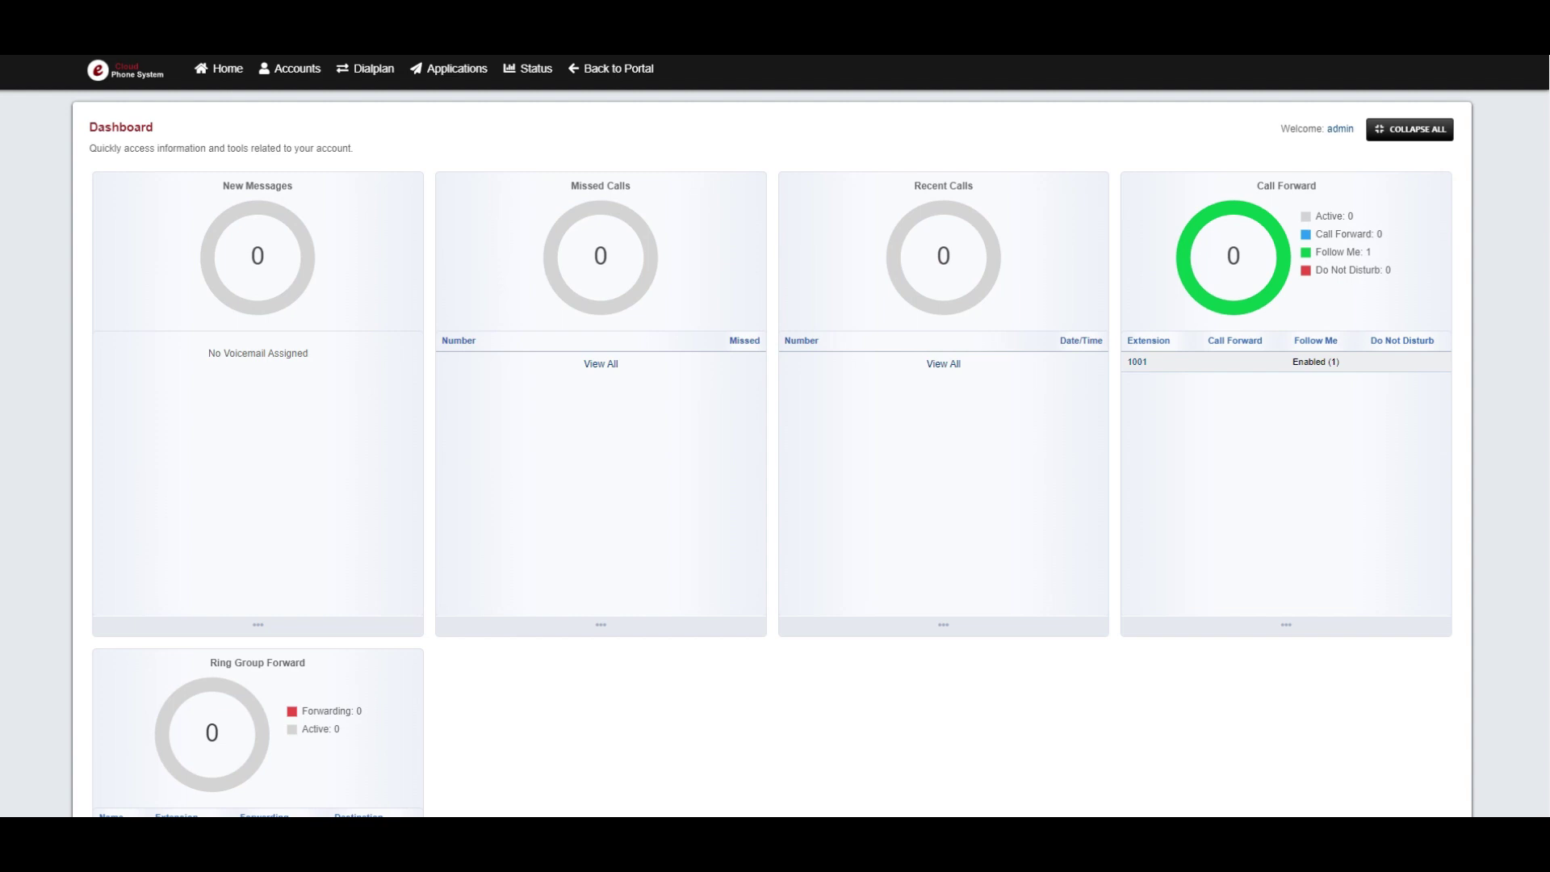
Open the Billing Dept queue from the Call Center Queues list for editing.
{"action": "left_click", "coordinate": [457, 68]}
{"action": "left_click", "coordinate": [465, 162]}
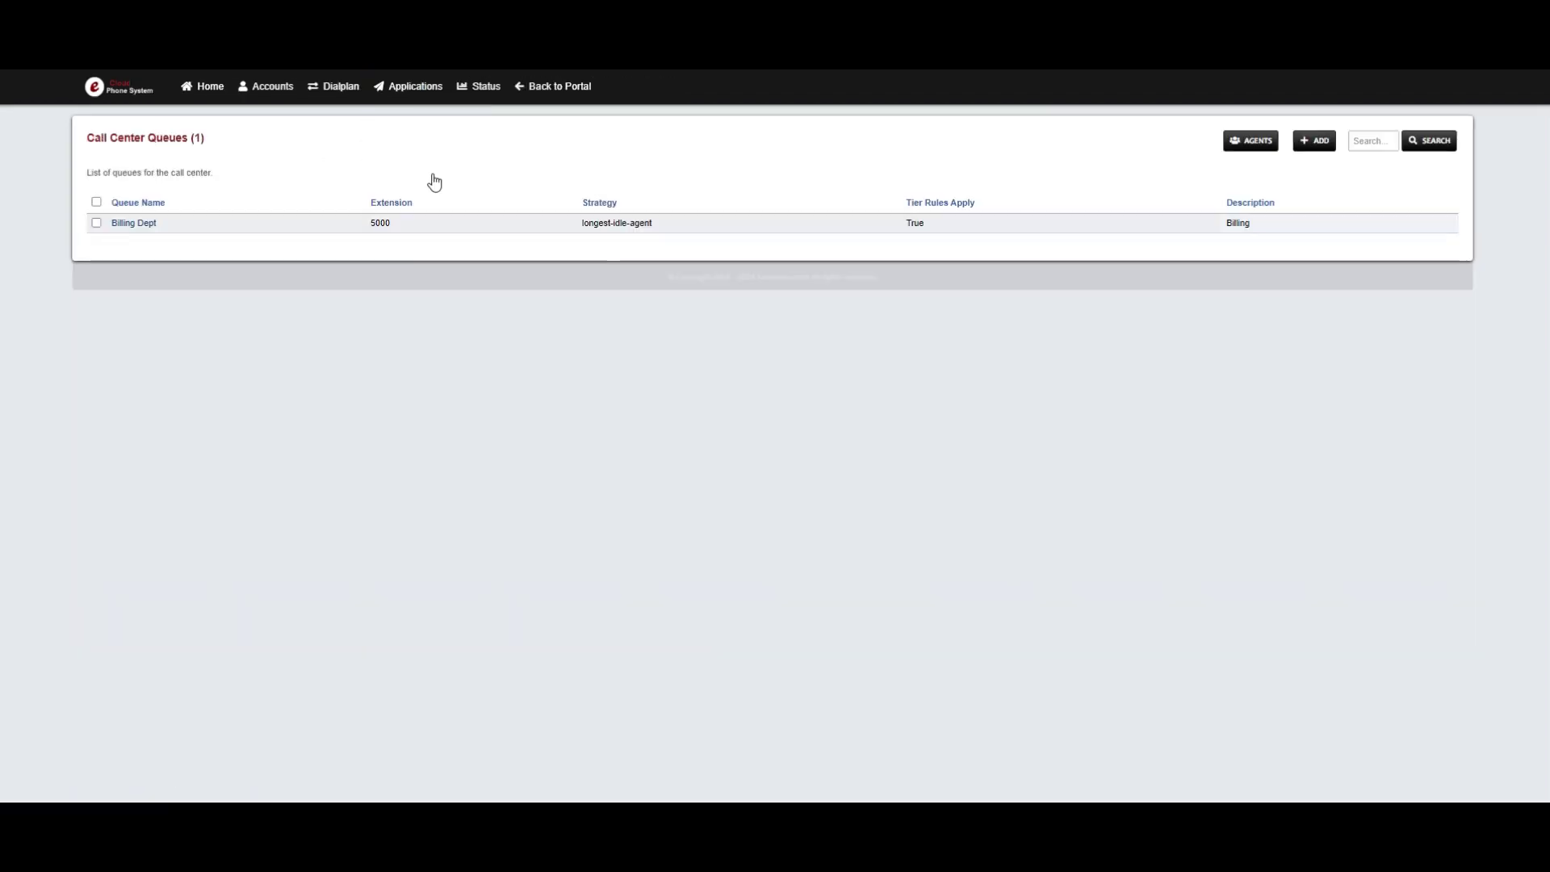
{"action": "left_click", "coordinate": [181, 226]}
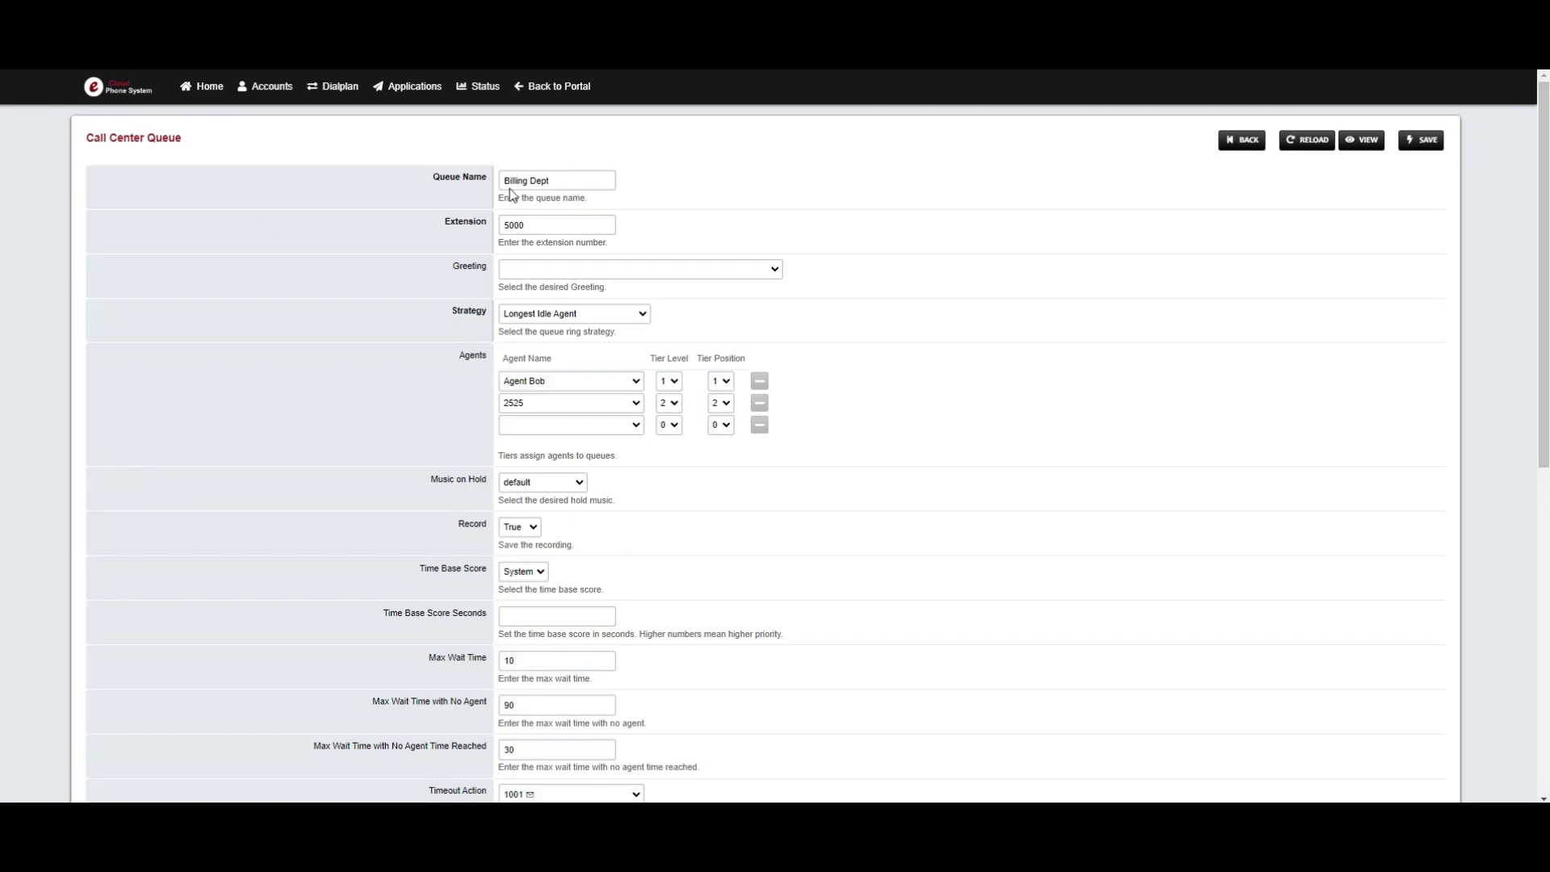
Set the Billing Dept queue's greeting to ascii/100.wav.
{"action": "left_click", "coordinate": [566, 227]}
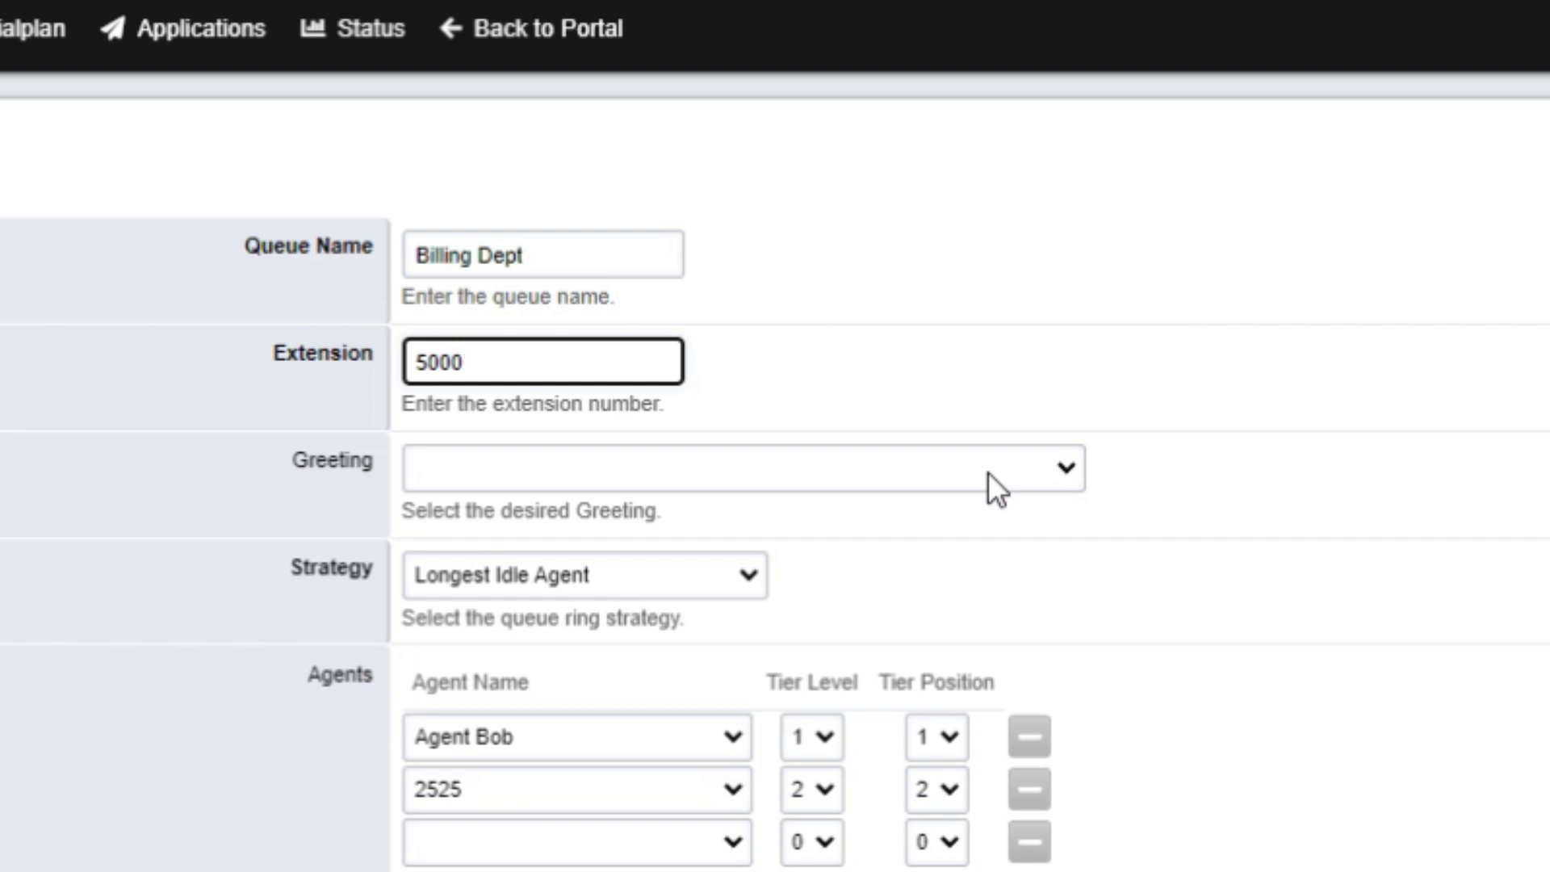
{"action": "left_click", "coordinate": [759, 476]}
{"action": "left_click", "coordinate": [753, 563]}
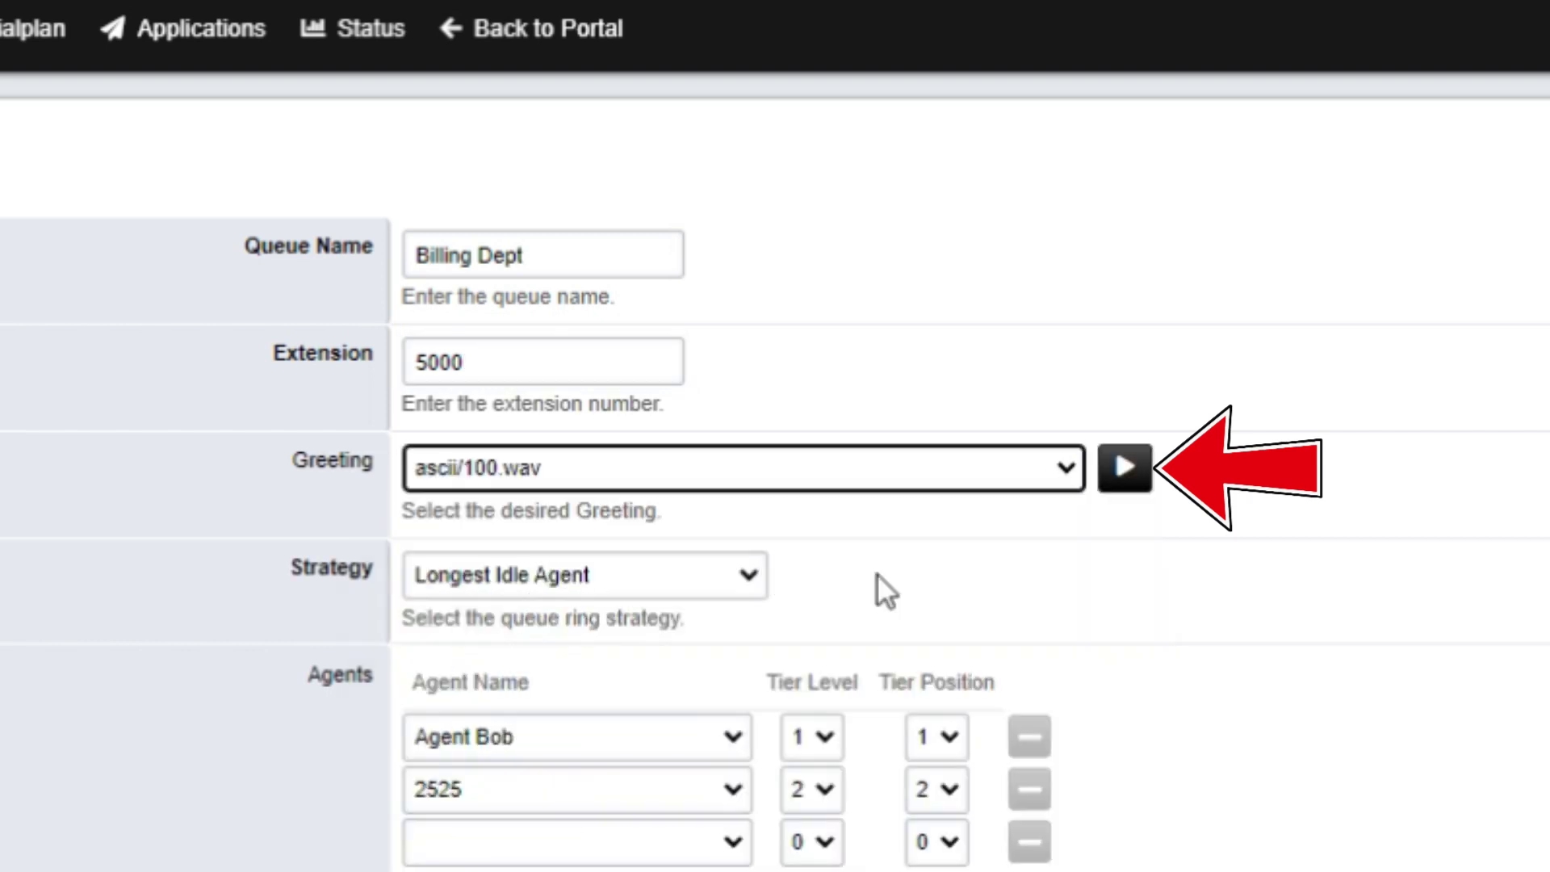
Examine the ring strategy options offered for the queue, such as Ring All and Longest Idle Agent.
{"action": "left_click", "coordinate": [688, 583]}
{"action": "left_click", "coordinate": [1077, 586]}
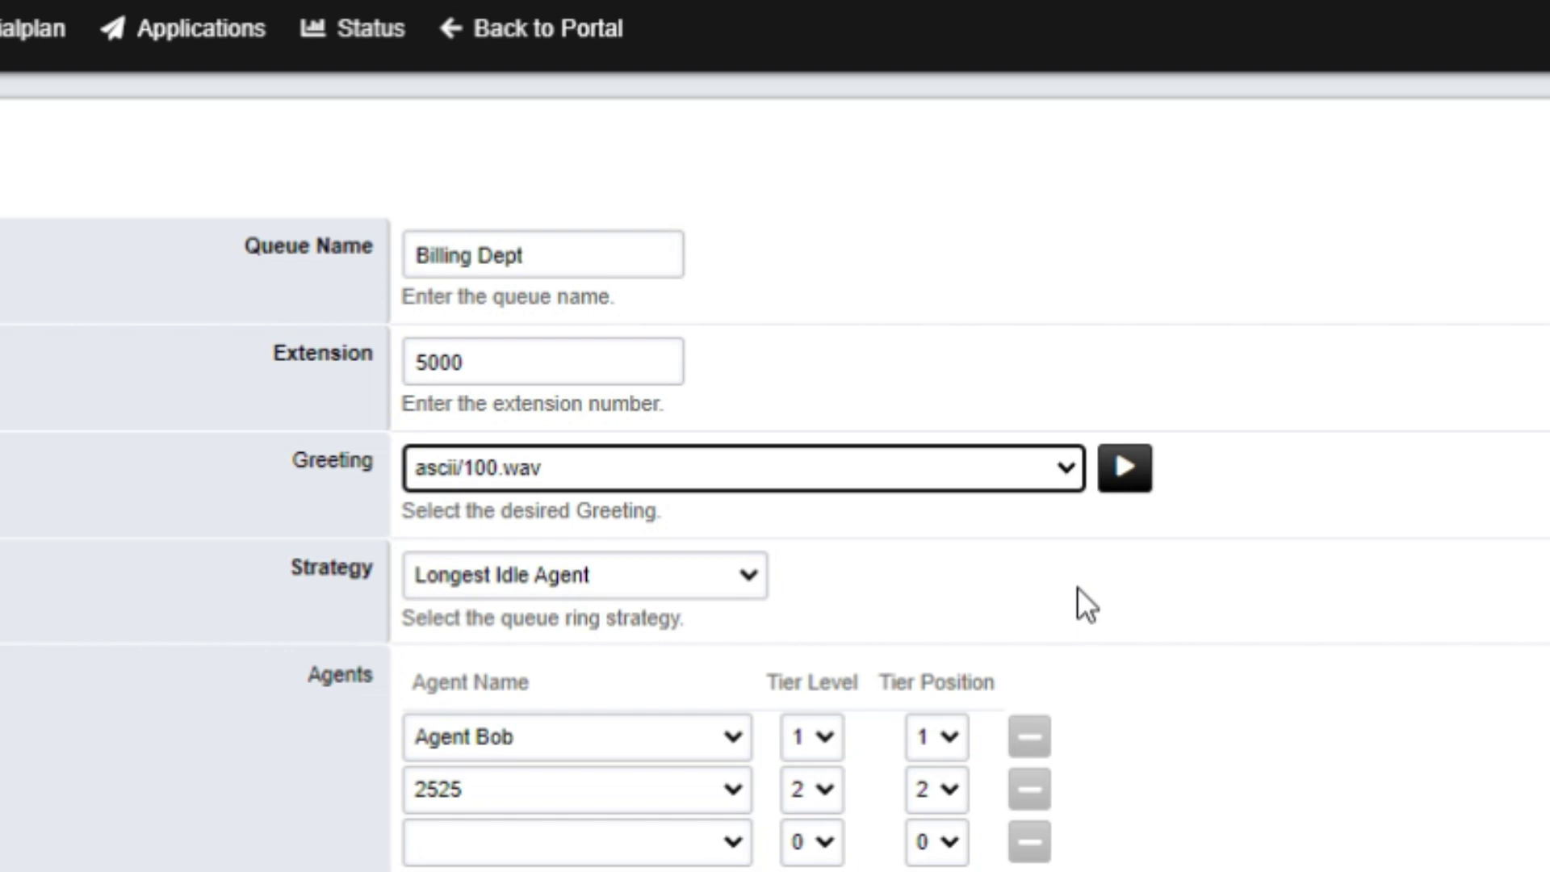
{"action": "left_click", "coordinate": [685, 580]}
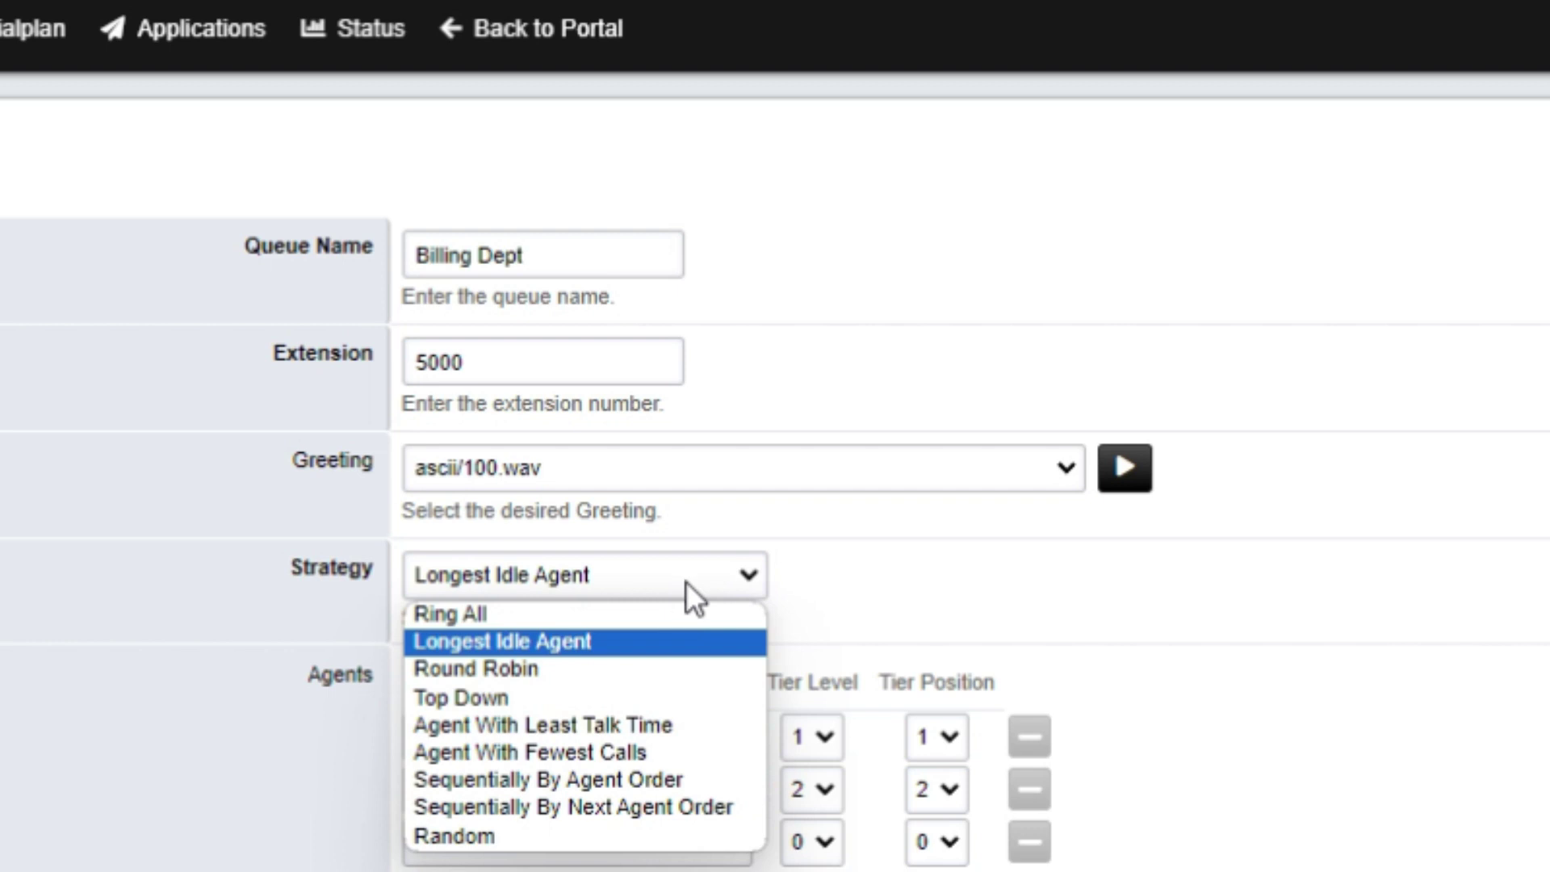
{"action": "key", "text": "Up"}
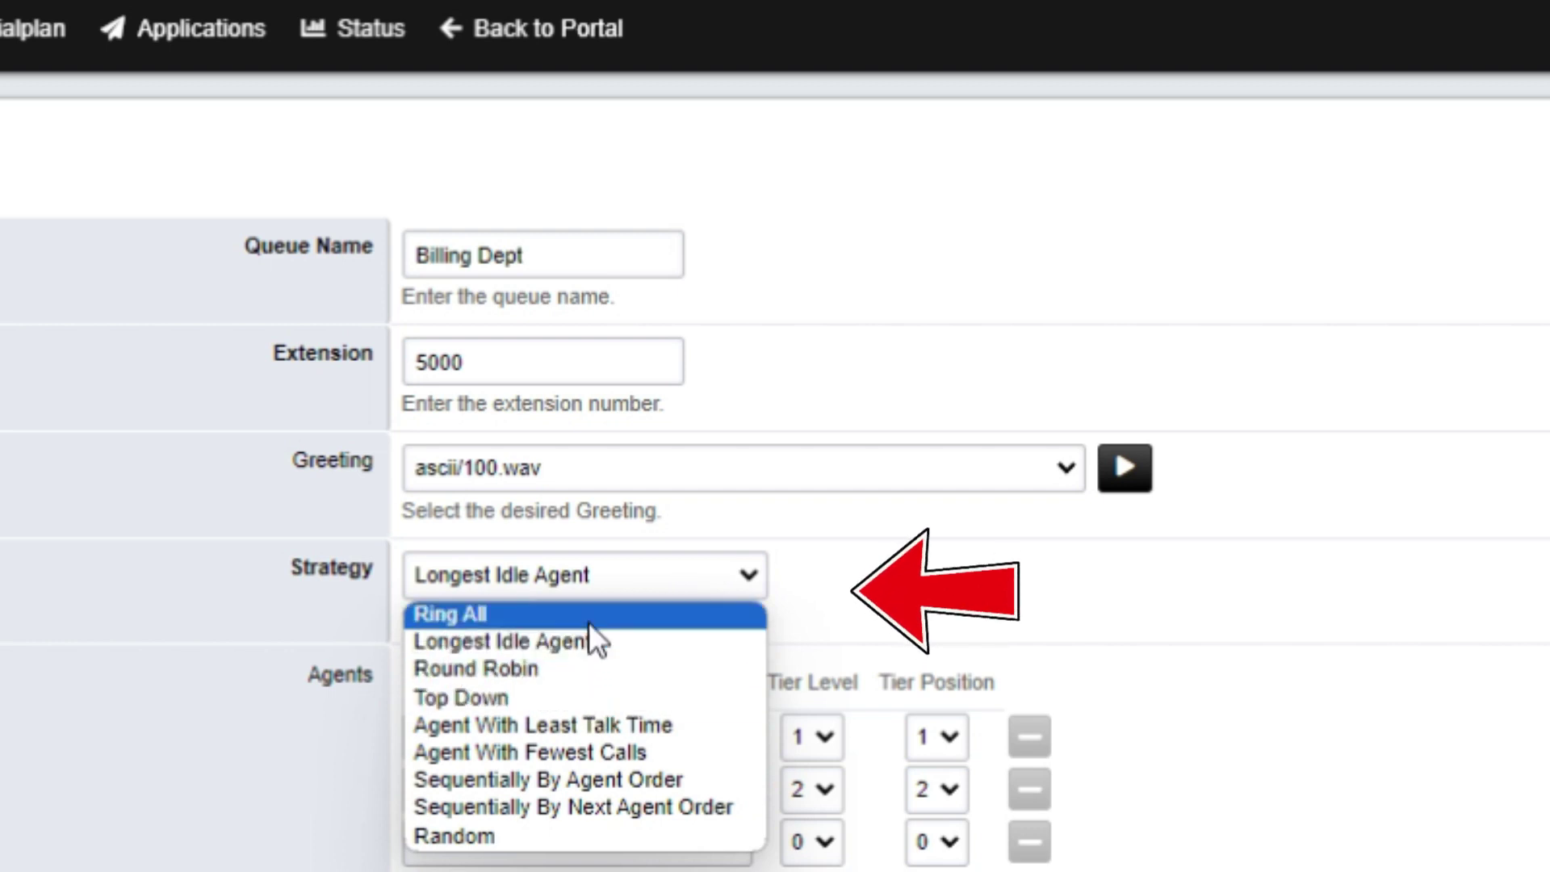
{"action": "key", "text": "Return"}
{"action": "left_click", "coordinate": [567, 575]}
{"action": "left_click", "coordinate": [623, 644]}
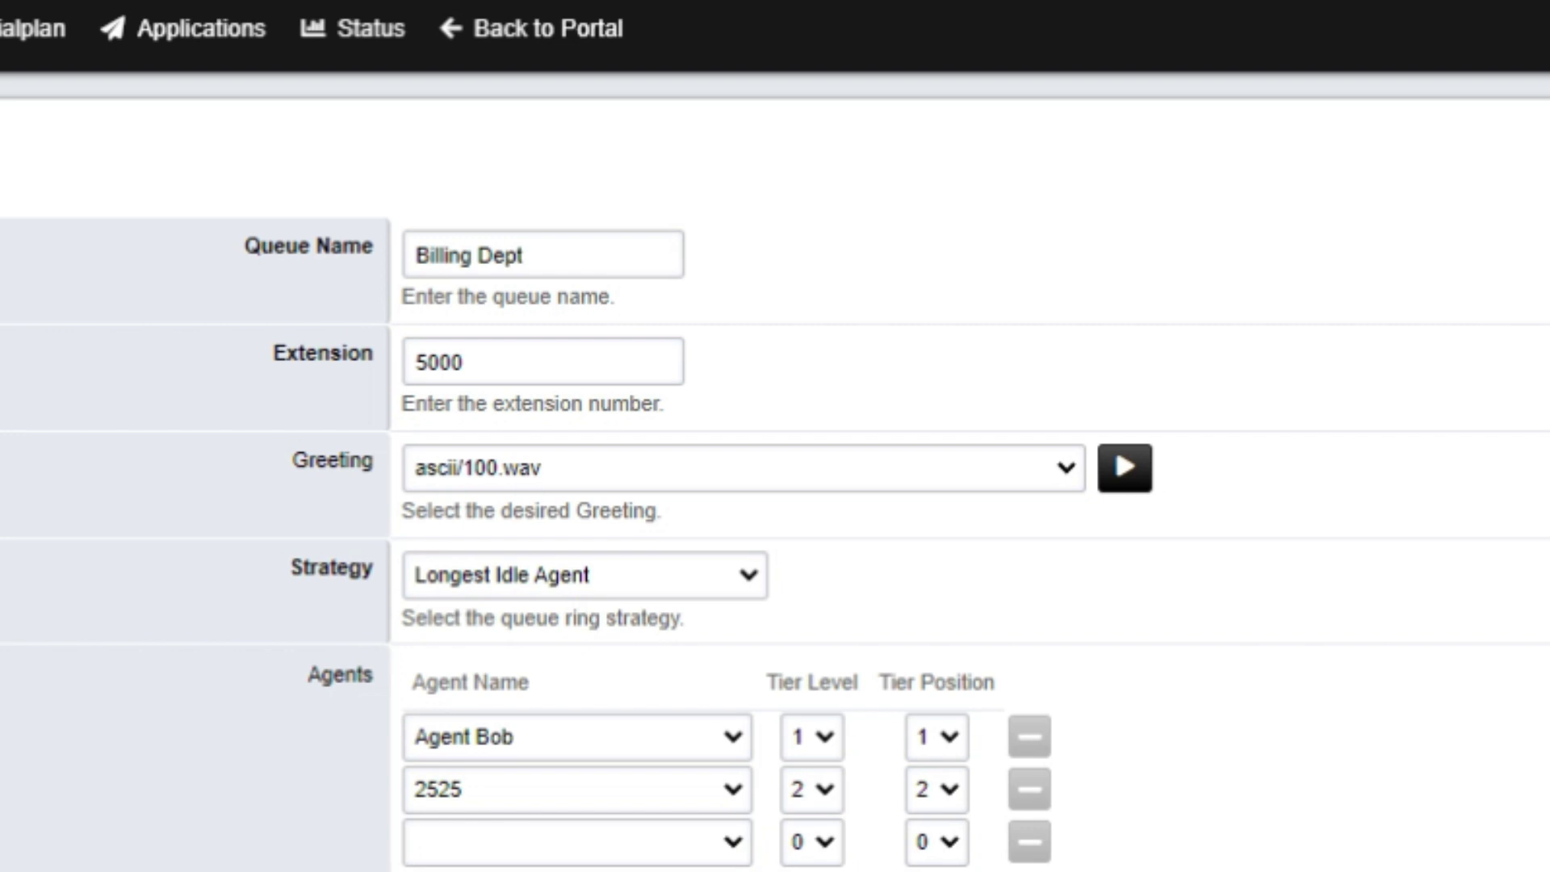
Examine the agent choices and tier assignments in the queue's Agents section.
{"action": "scroll", "coordinate": [1115, 484], "scroll_direction": "down", "scroll_amount": 4}
{"action": "scroll", "coordinate": [1115, 485], "scroll_direction": "up", "scroll_amount": 4}
{"action": "scroll", "coordinate": [776, 500], "scroll_direction": "down", "scroll_amount": 4}
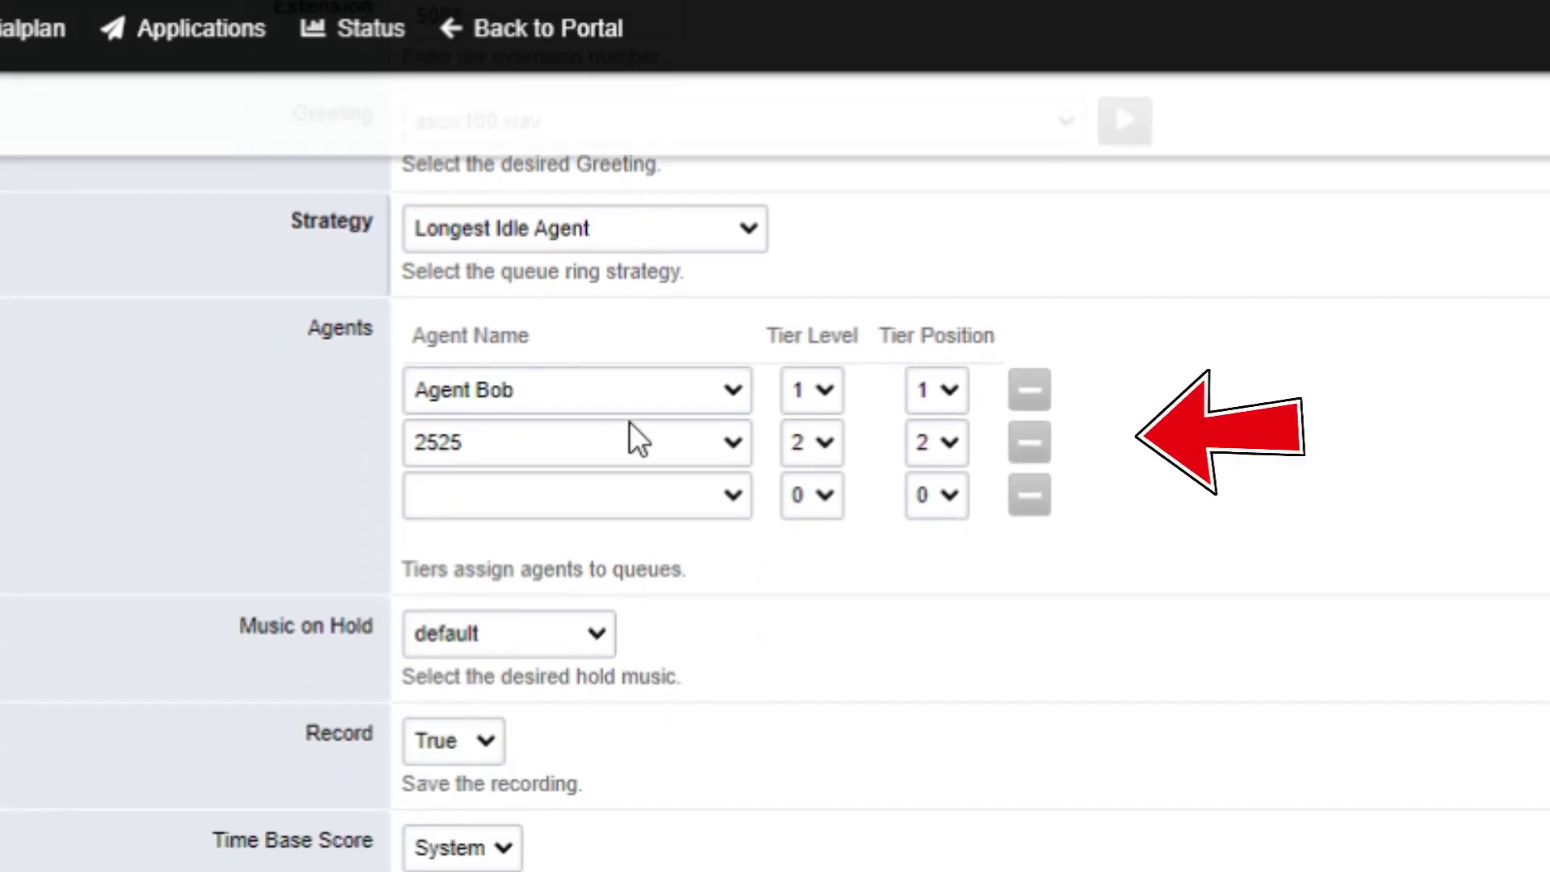
{"action": "left_click", "coordinate": [616, 406]}
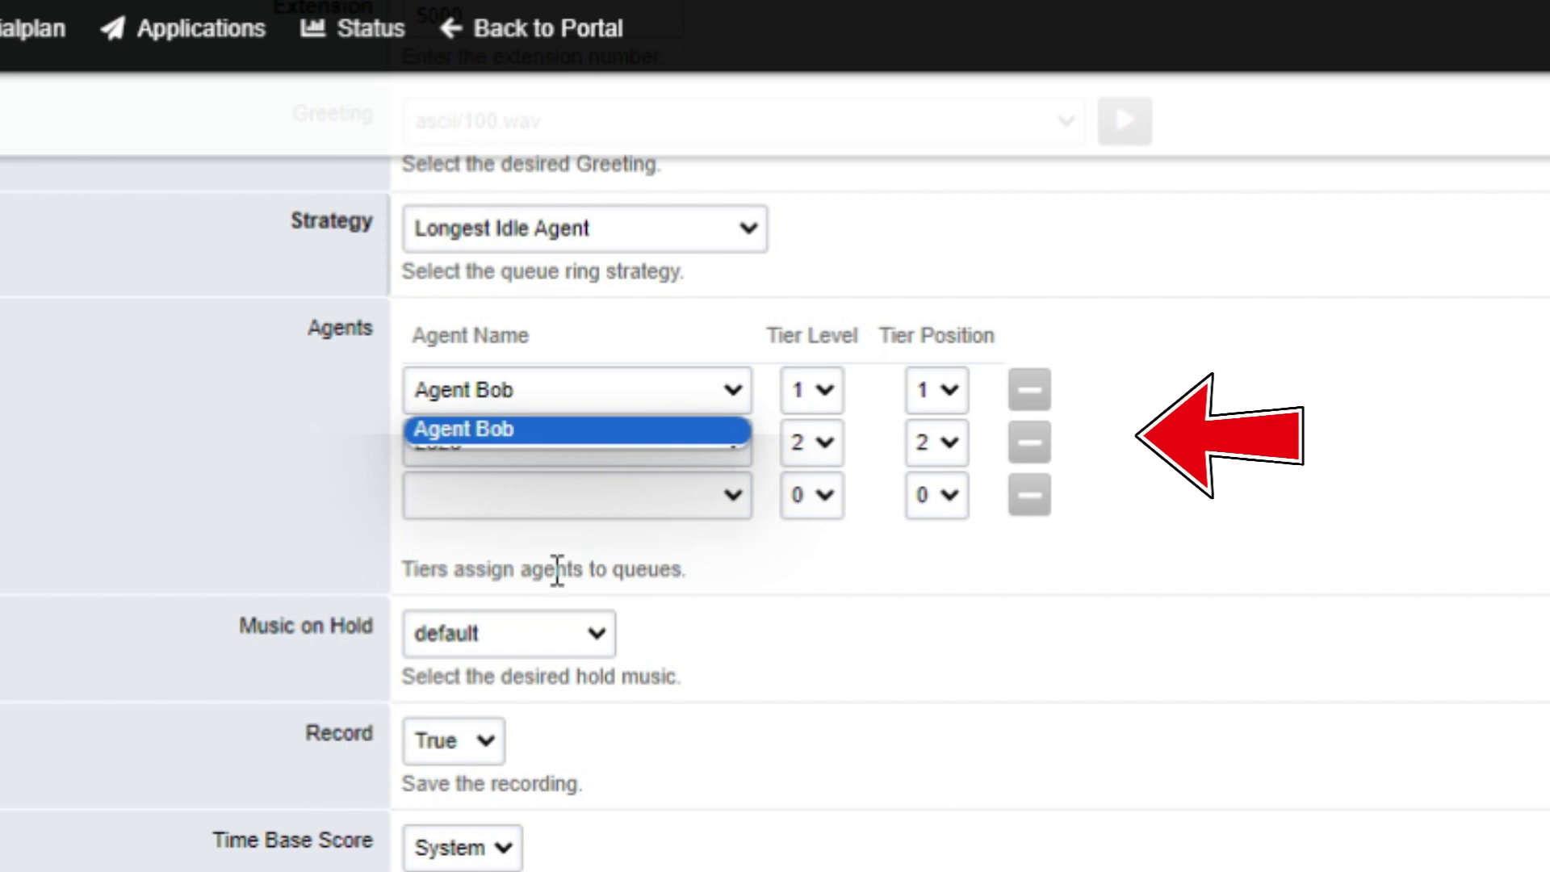
{"action": "left_click", "coordinate": [546, 502]}
{"action": "left_click", "coordinate": [1222, 754]}
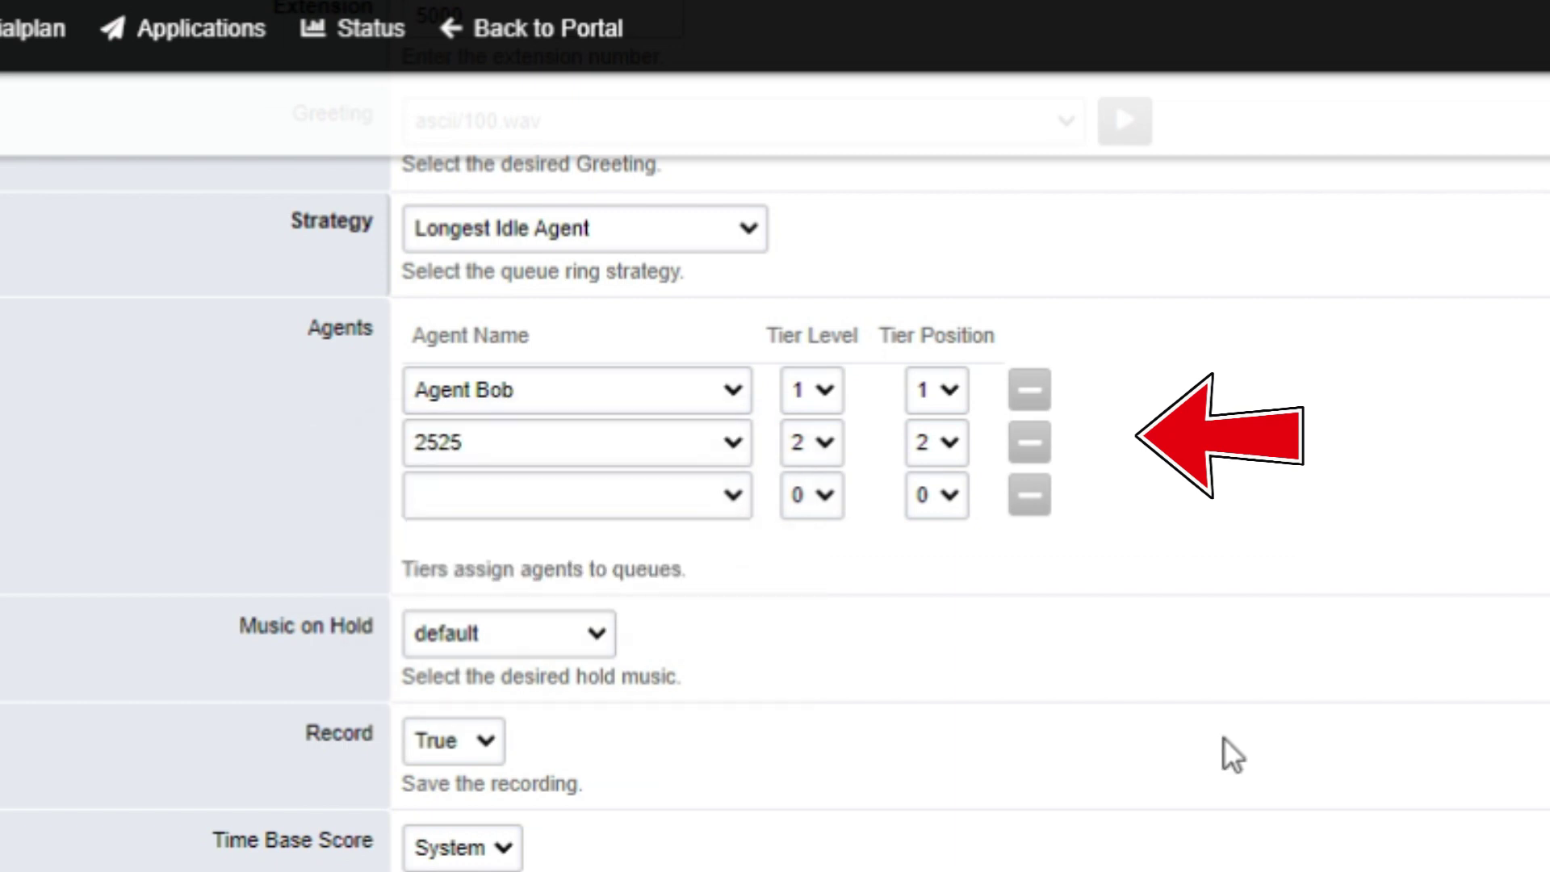
Set the queue's Music on Hold to the us-ring ringtone.
{"action": "left_click", "coordinate": [526, 633]}
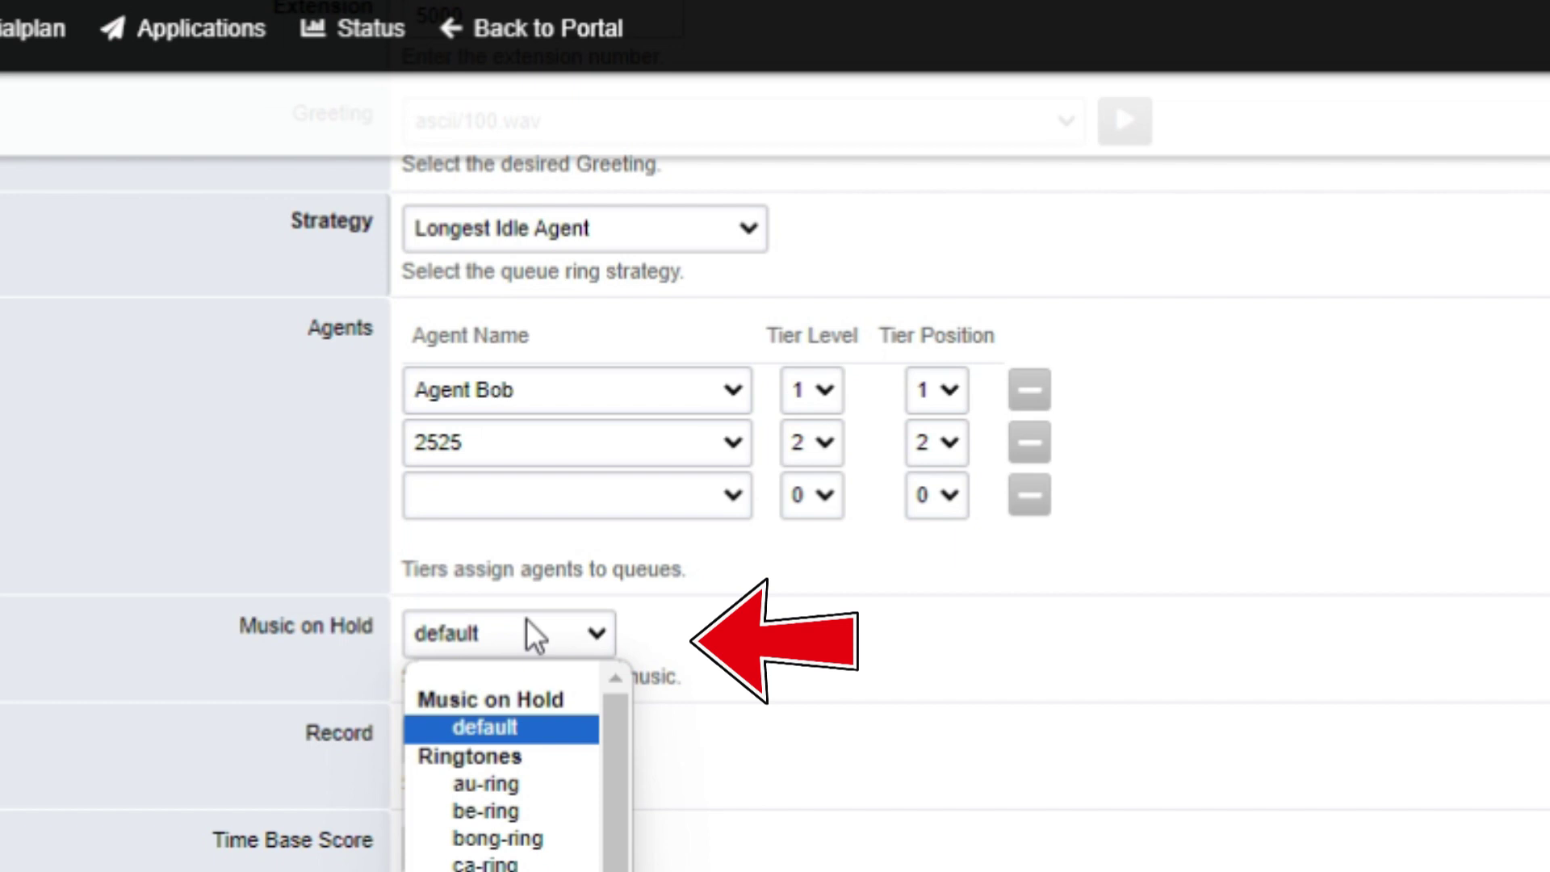
{"action": "left_click_drag", "start_coordinate": [619, 817], "coordinate": [618, 871]}
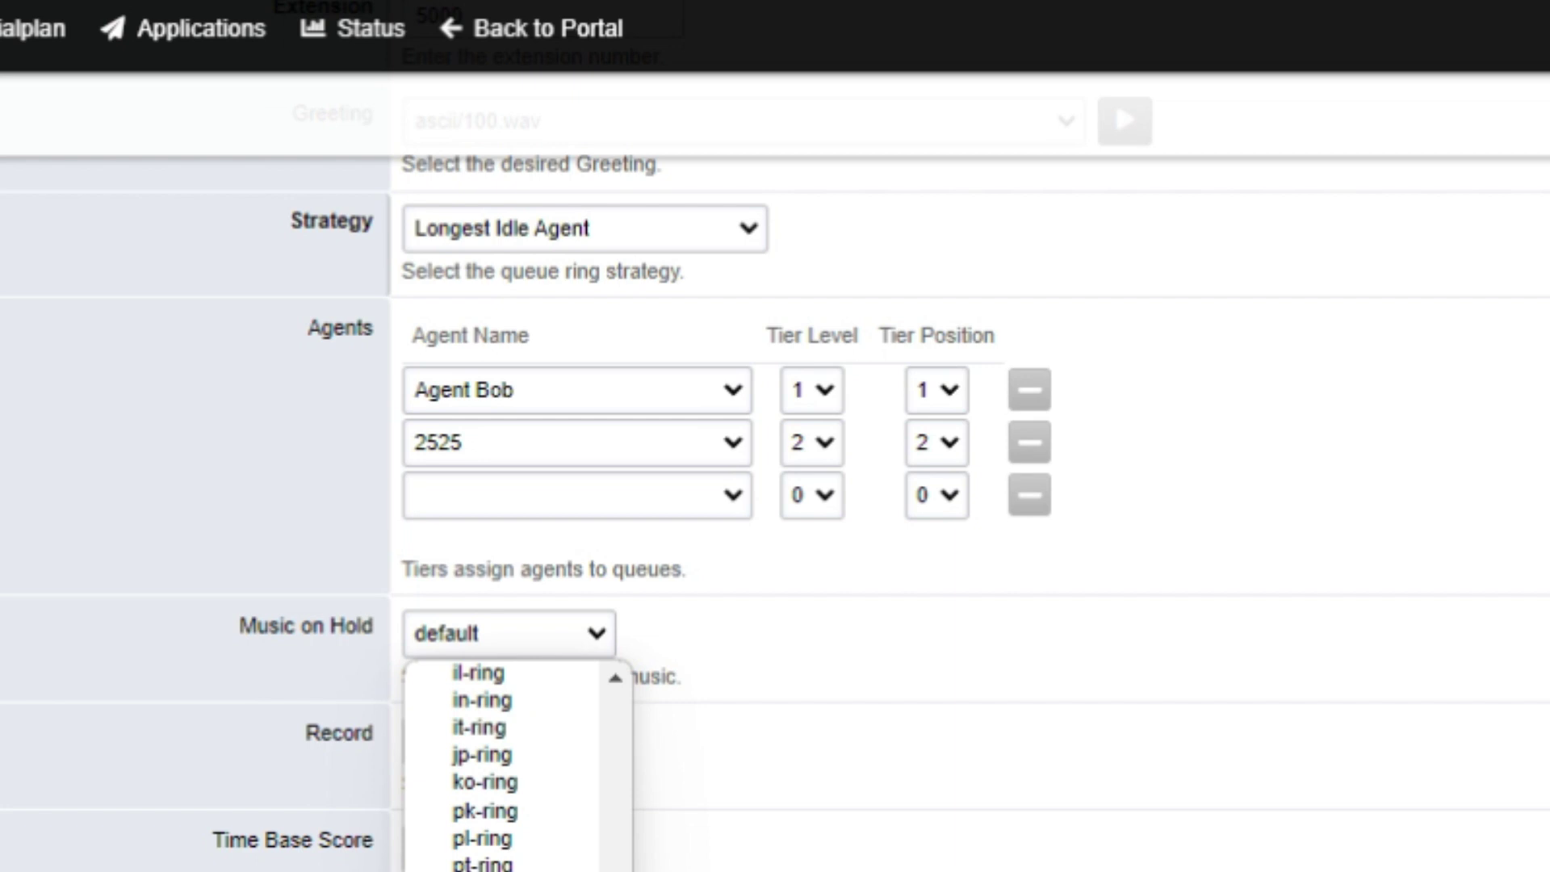
{"action": "left_click", "coordinate": [485, 871]}
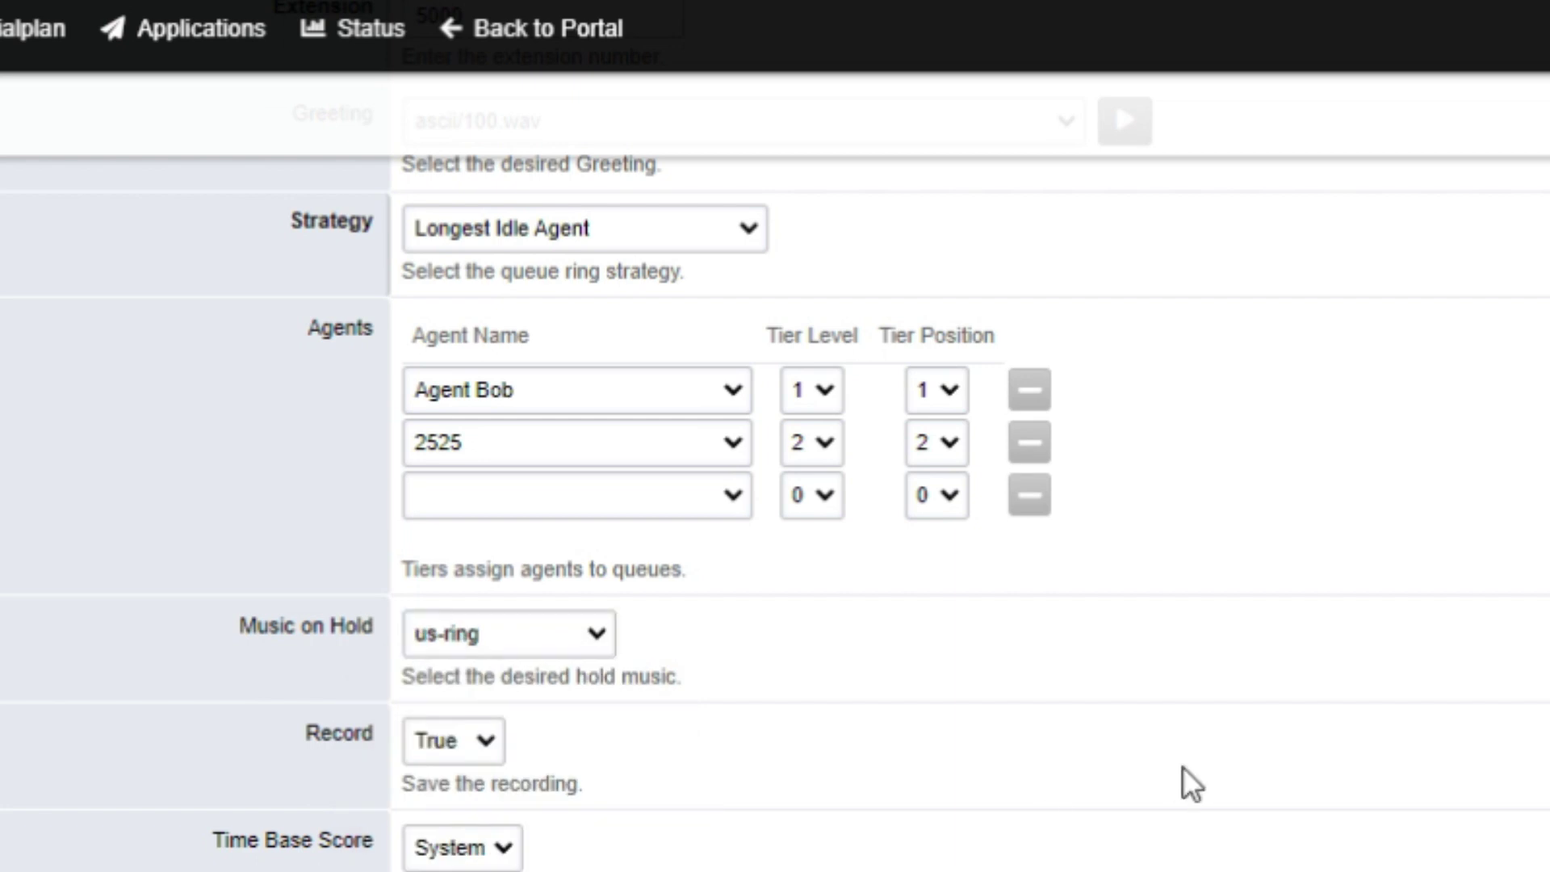
Check the queue's Record options and set the Time Base Score to Queue.
{"action": "left_click", "coordinate": [418, 751]}
{"action": "left_click", "coordinate": [627, 761]}
{"action": "left_click", "coordinate": [505, 847]}
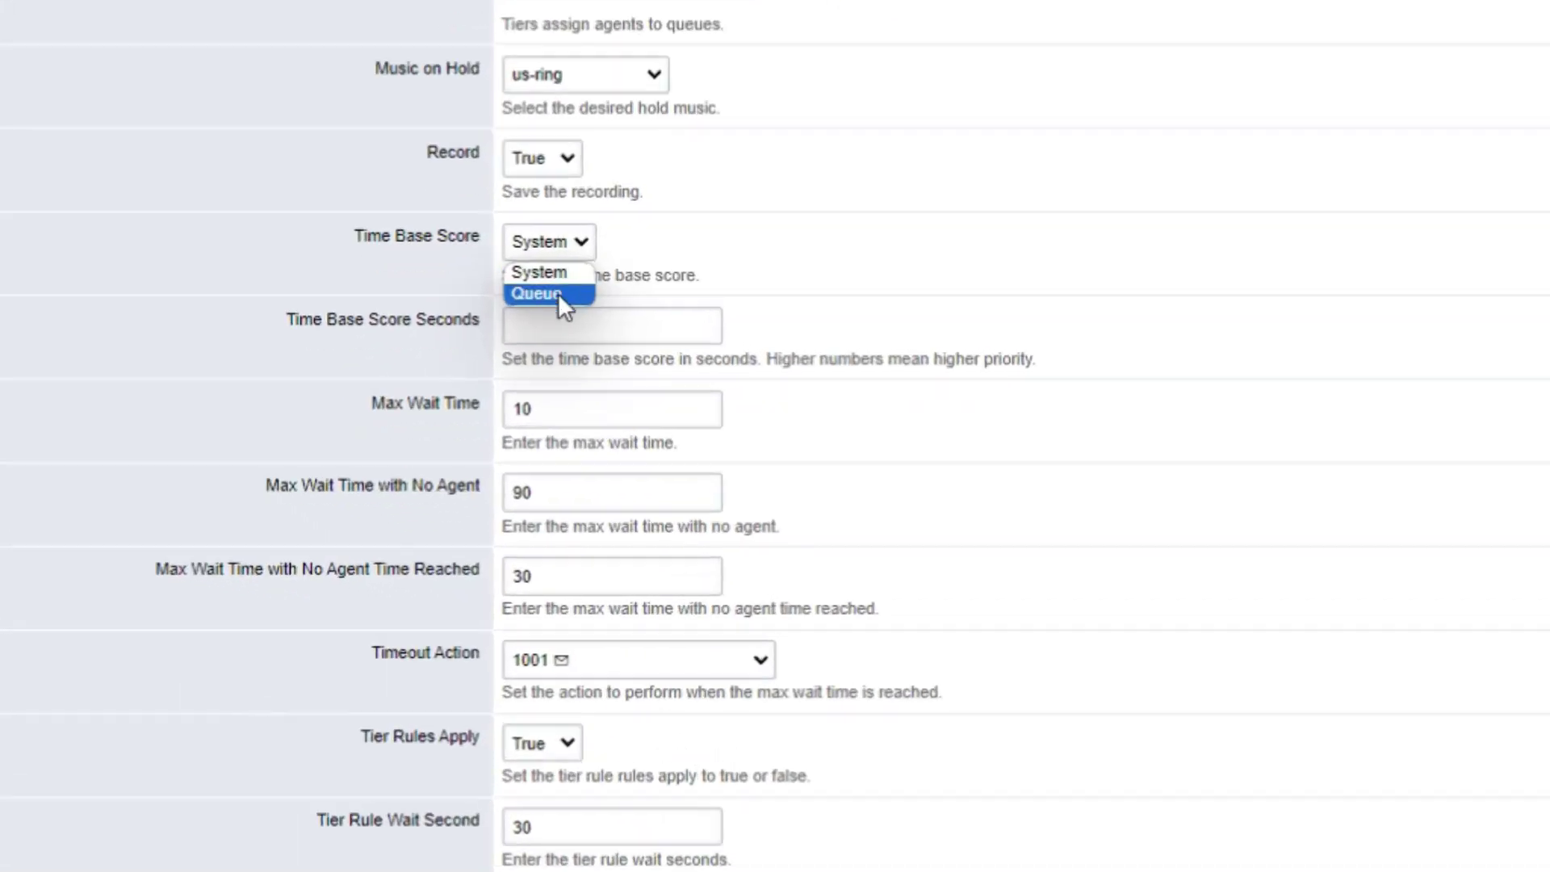
{"action": "left_click", "coordinate": [558, 293]}
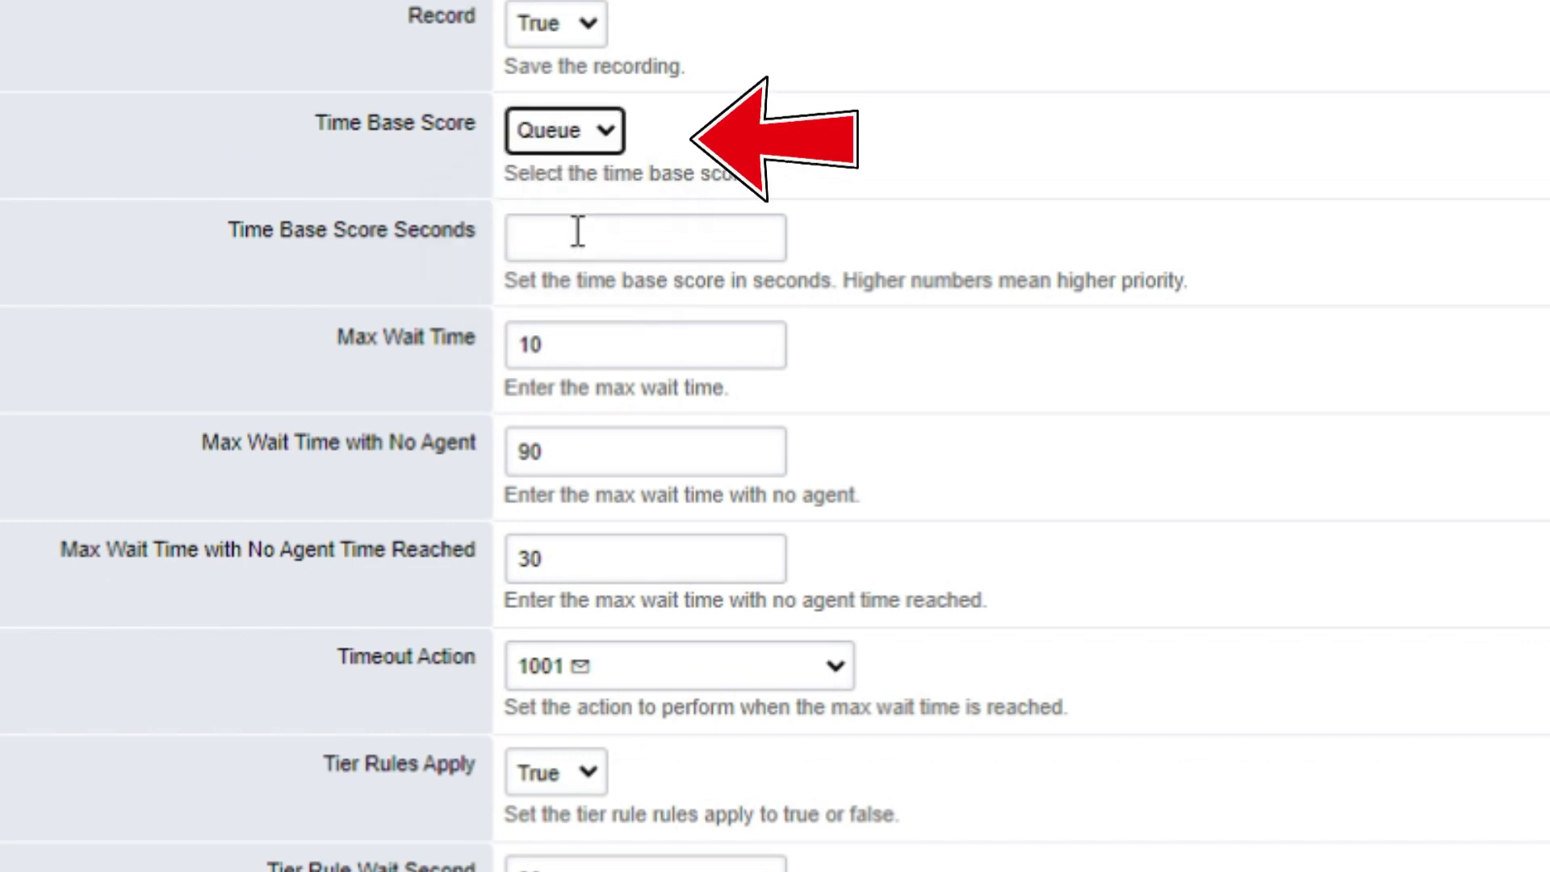
Examine the queue's Time Base Score Seconds, the max wait time fields and the available Timeout Action destinations.
{"action": "left_click", "coordinate": [578, 231]}
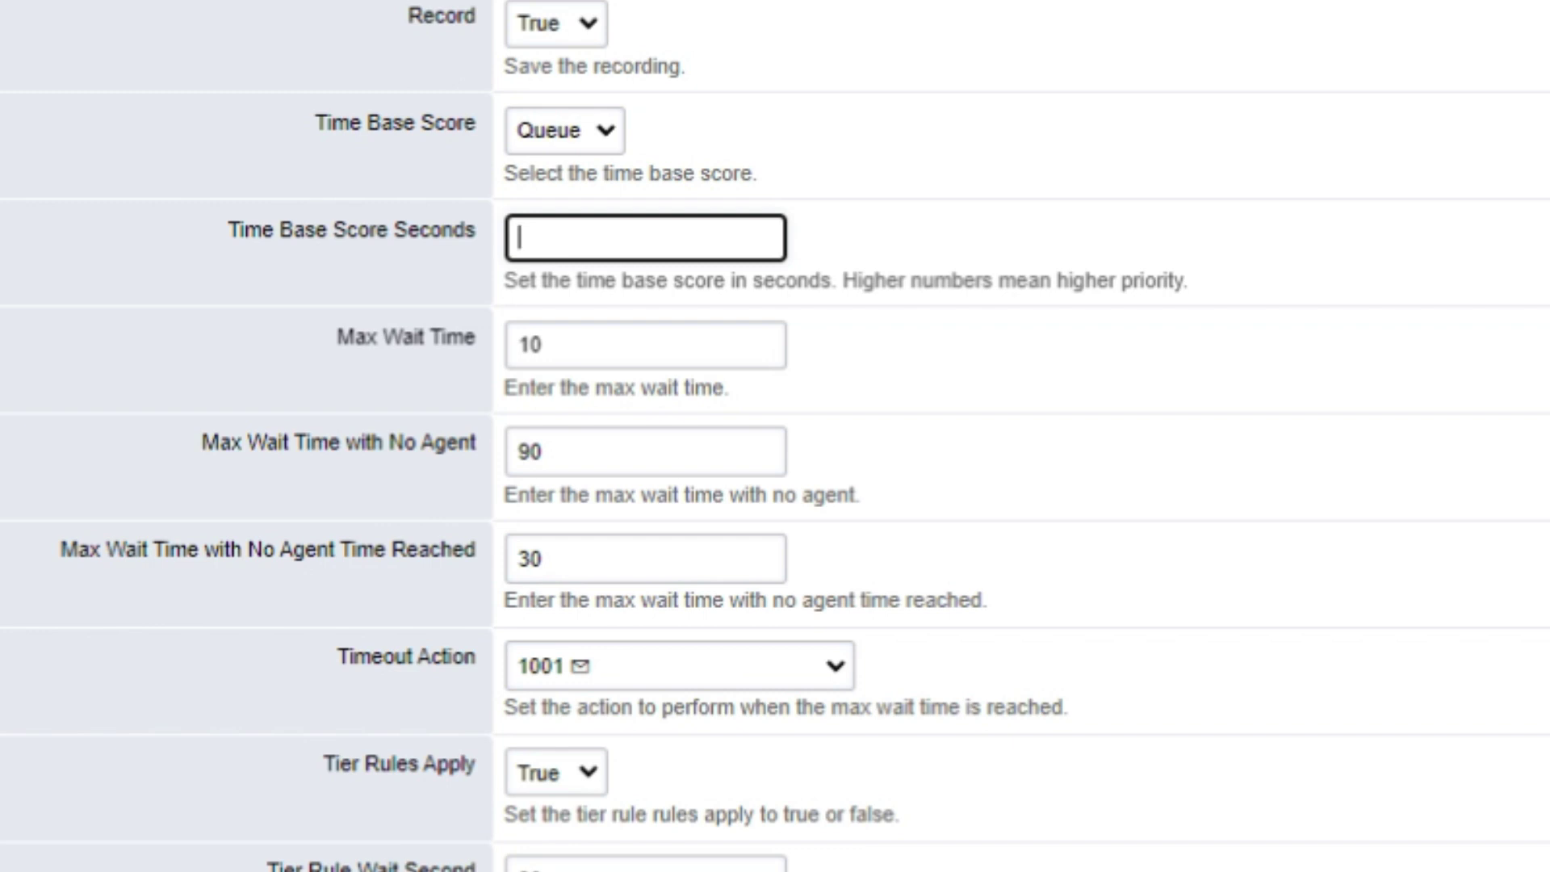
{"action": "left_click", "coordinate": [685, 344]}
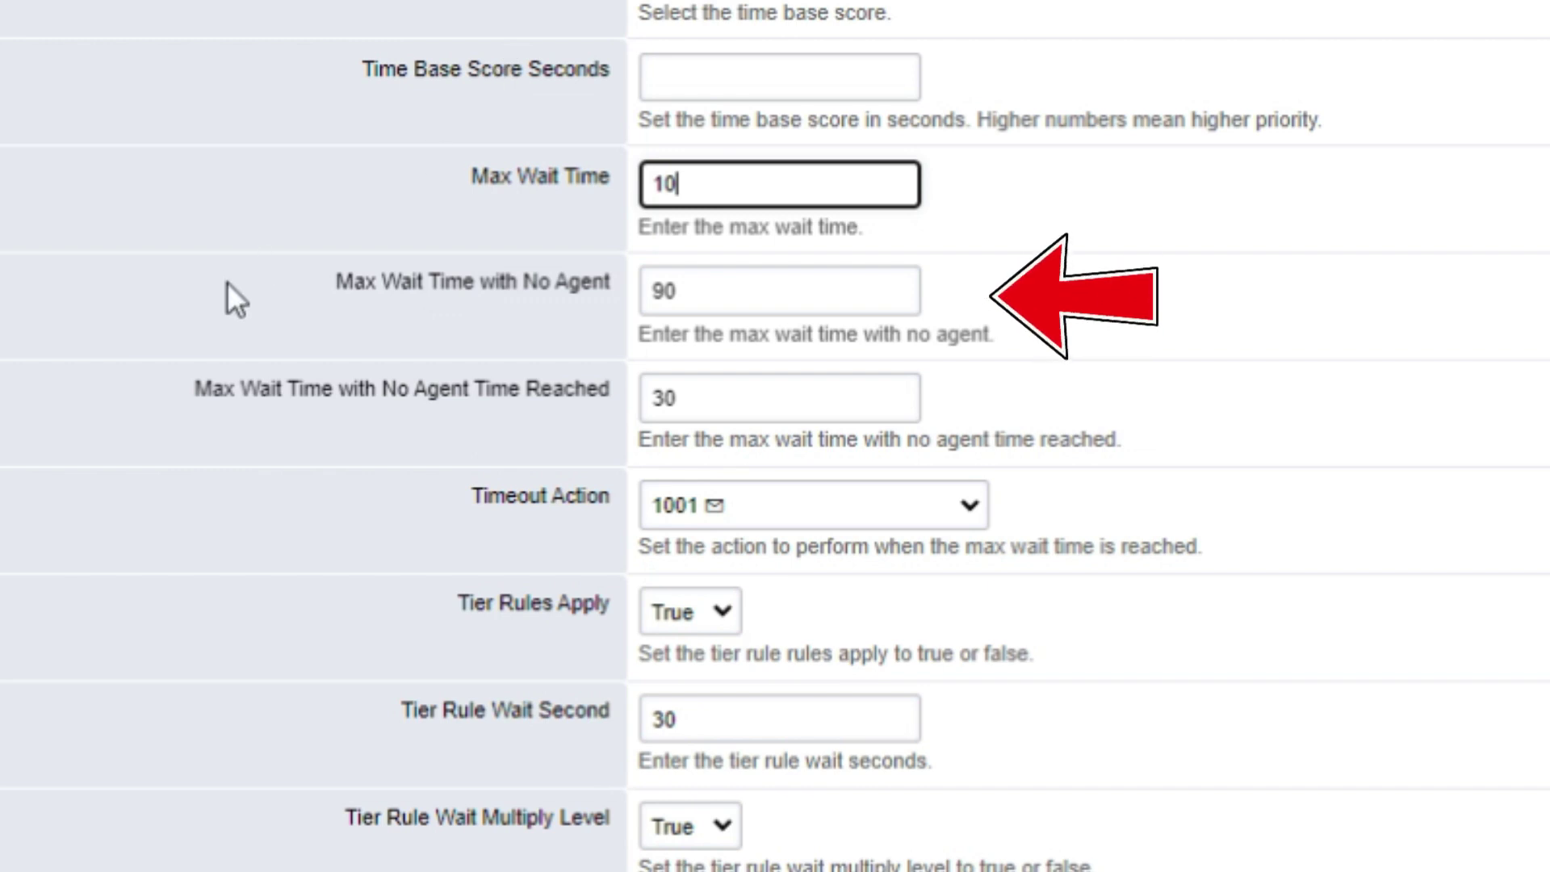
{"action": "left_click", "coordinate": [405, 270]}
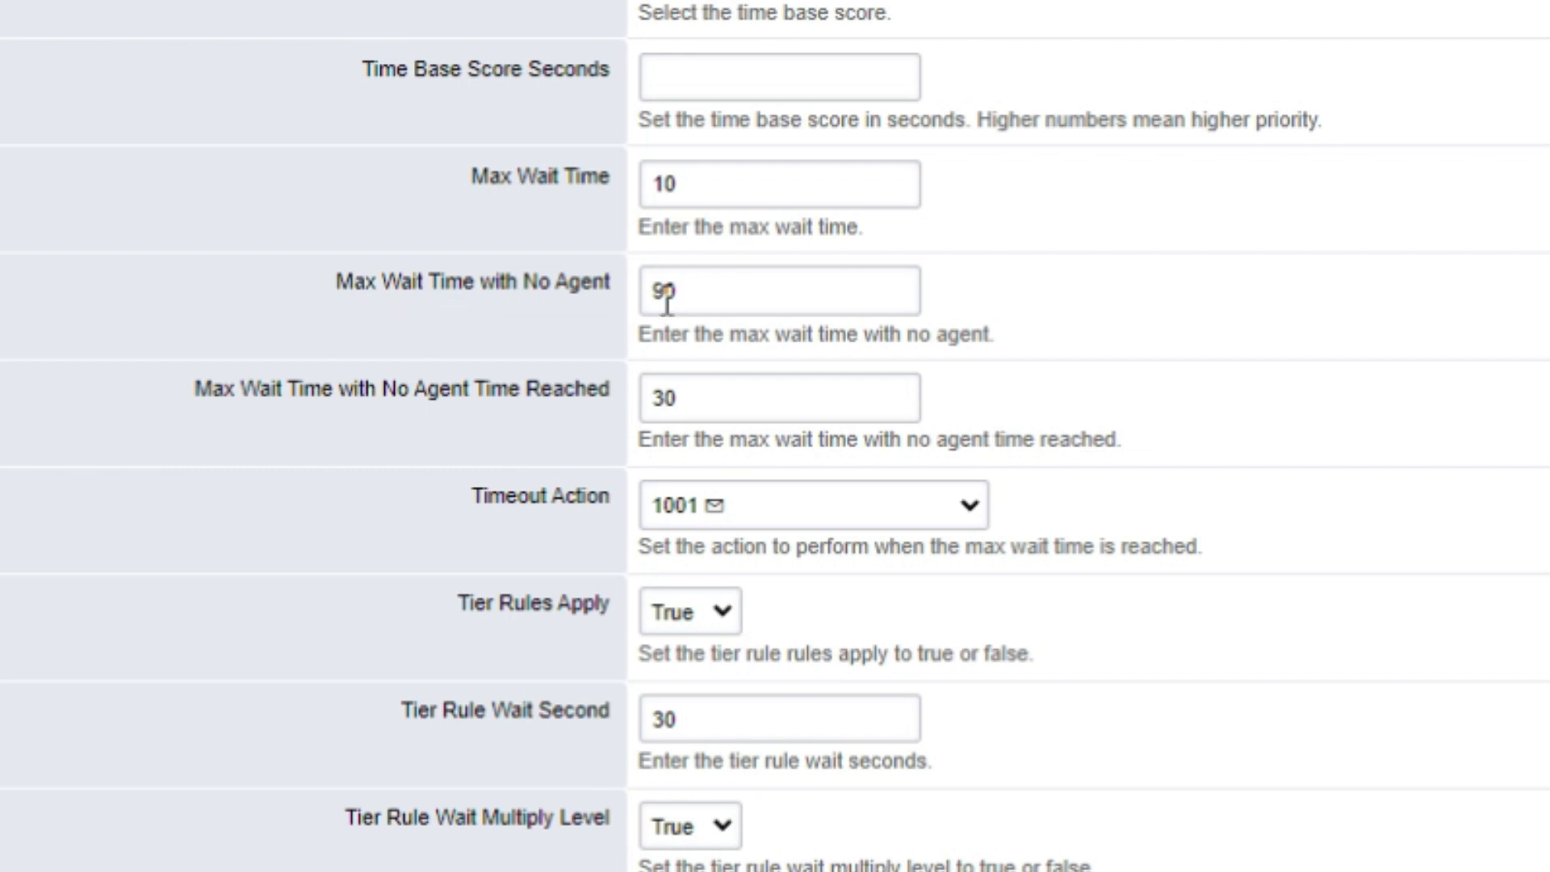
{"action": "left_click", "coordinate": [798, 294]}
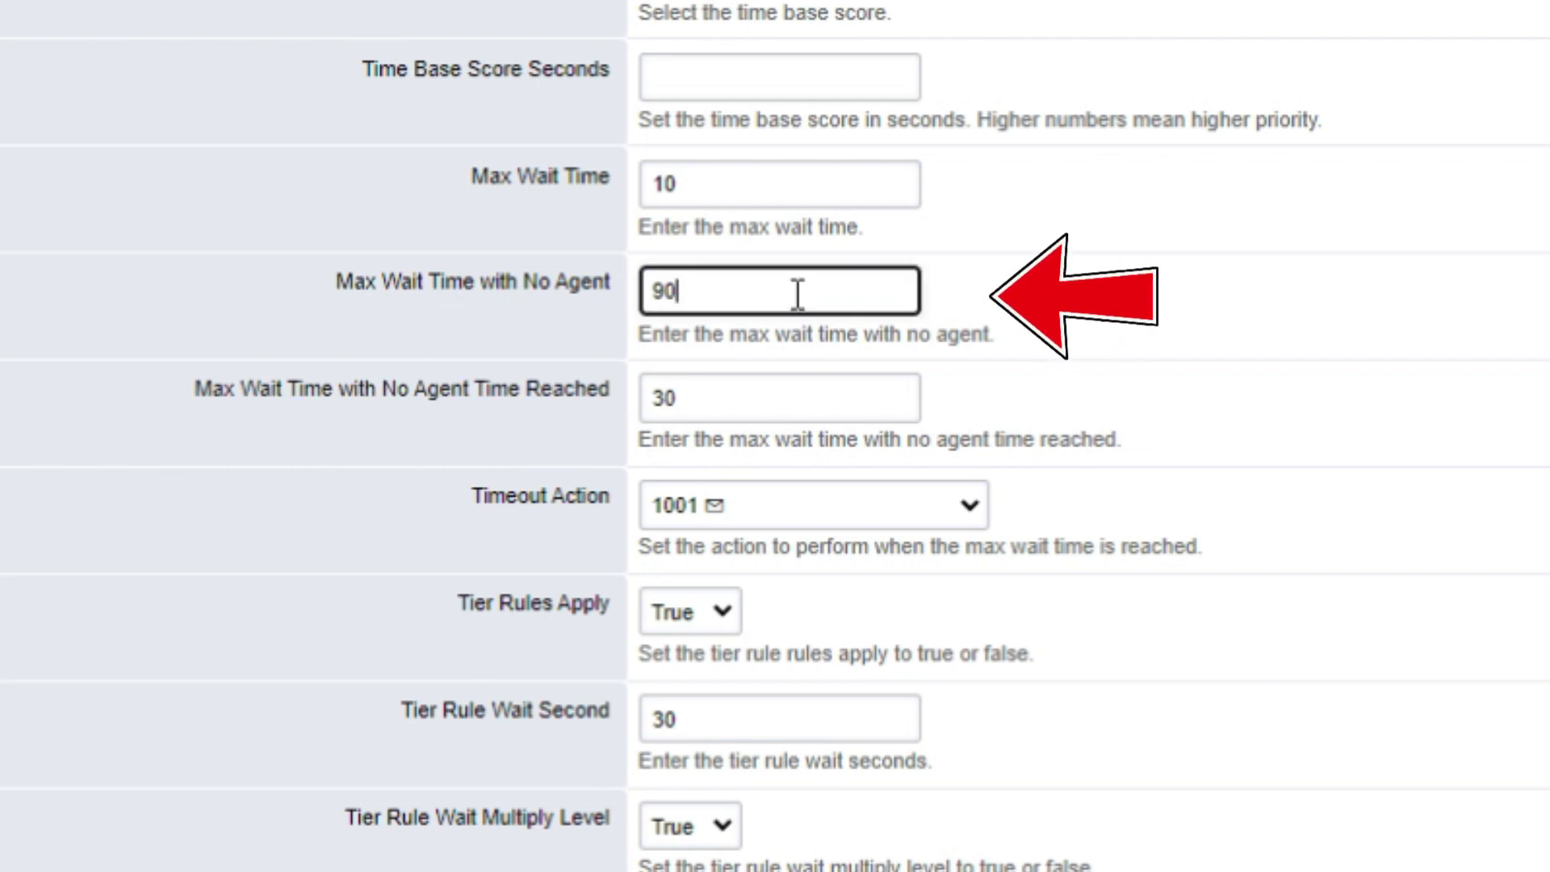
{"action": "left_click", "coordinate": [725, 413]}
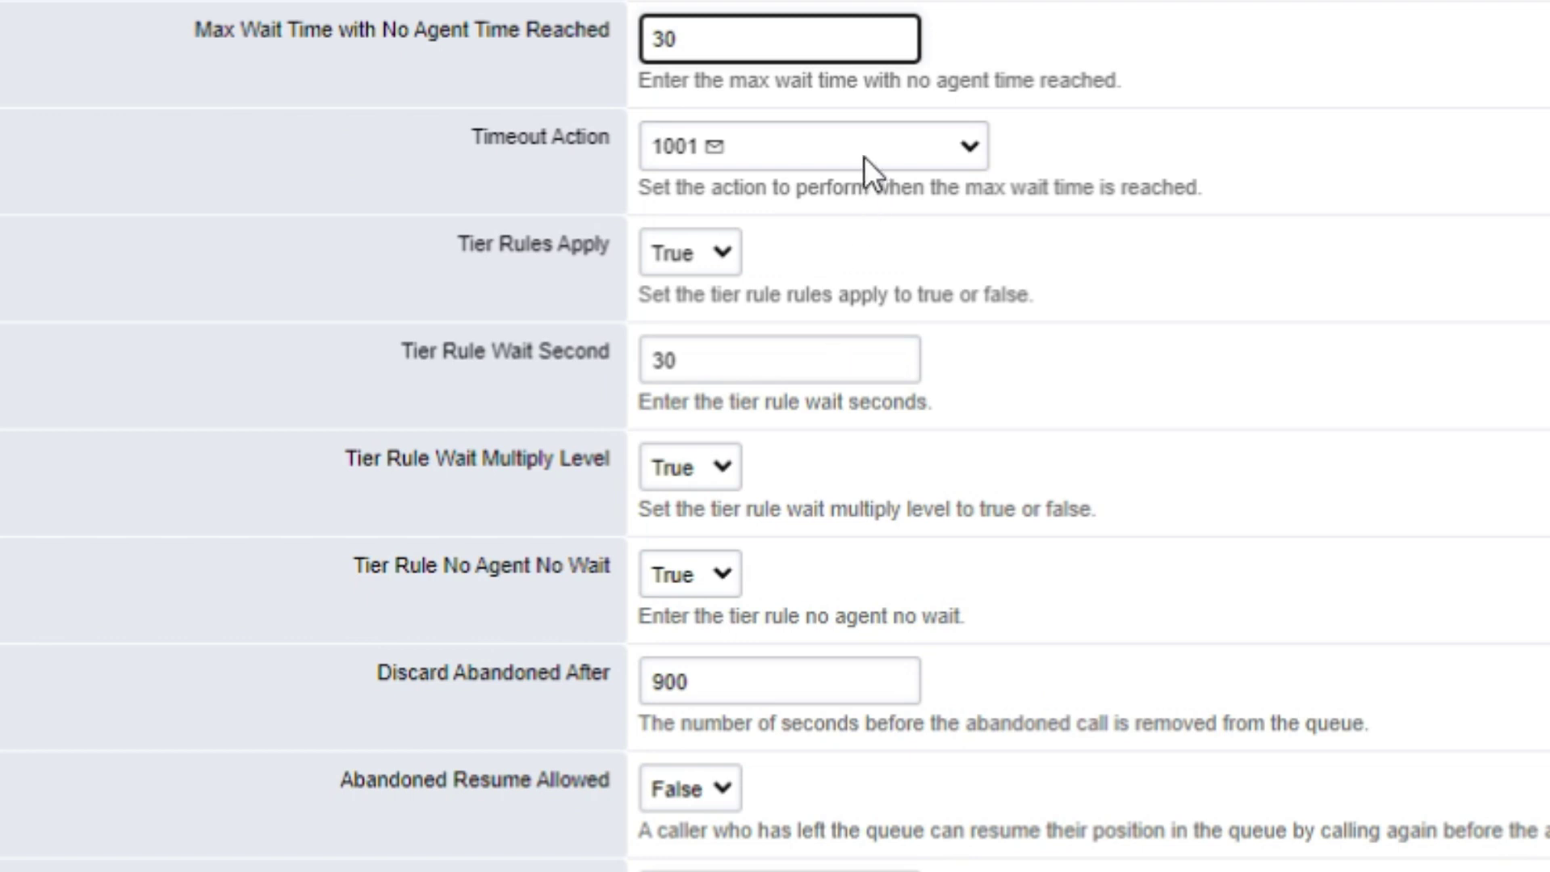
{"action": "left_click", "coordinate": [874, 141]}
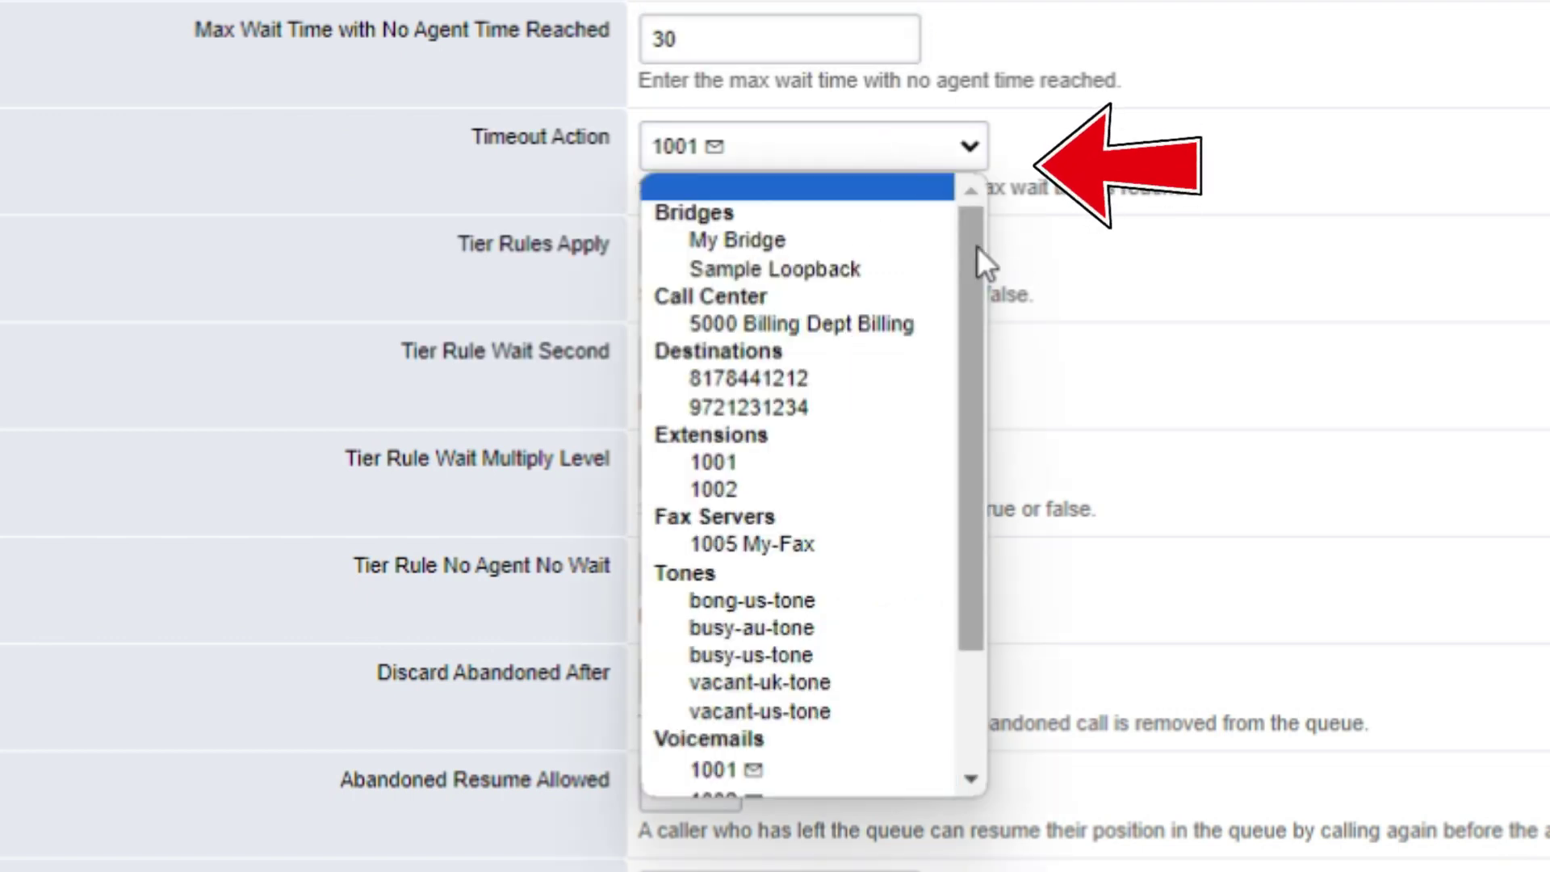
{"action": "left_click_drag", "start_coordinate": [972, 244], "coordinate": [1009, 368]}
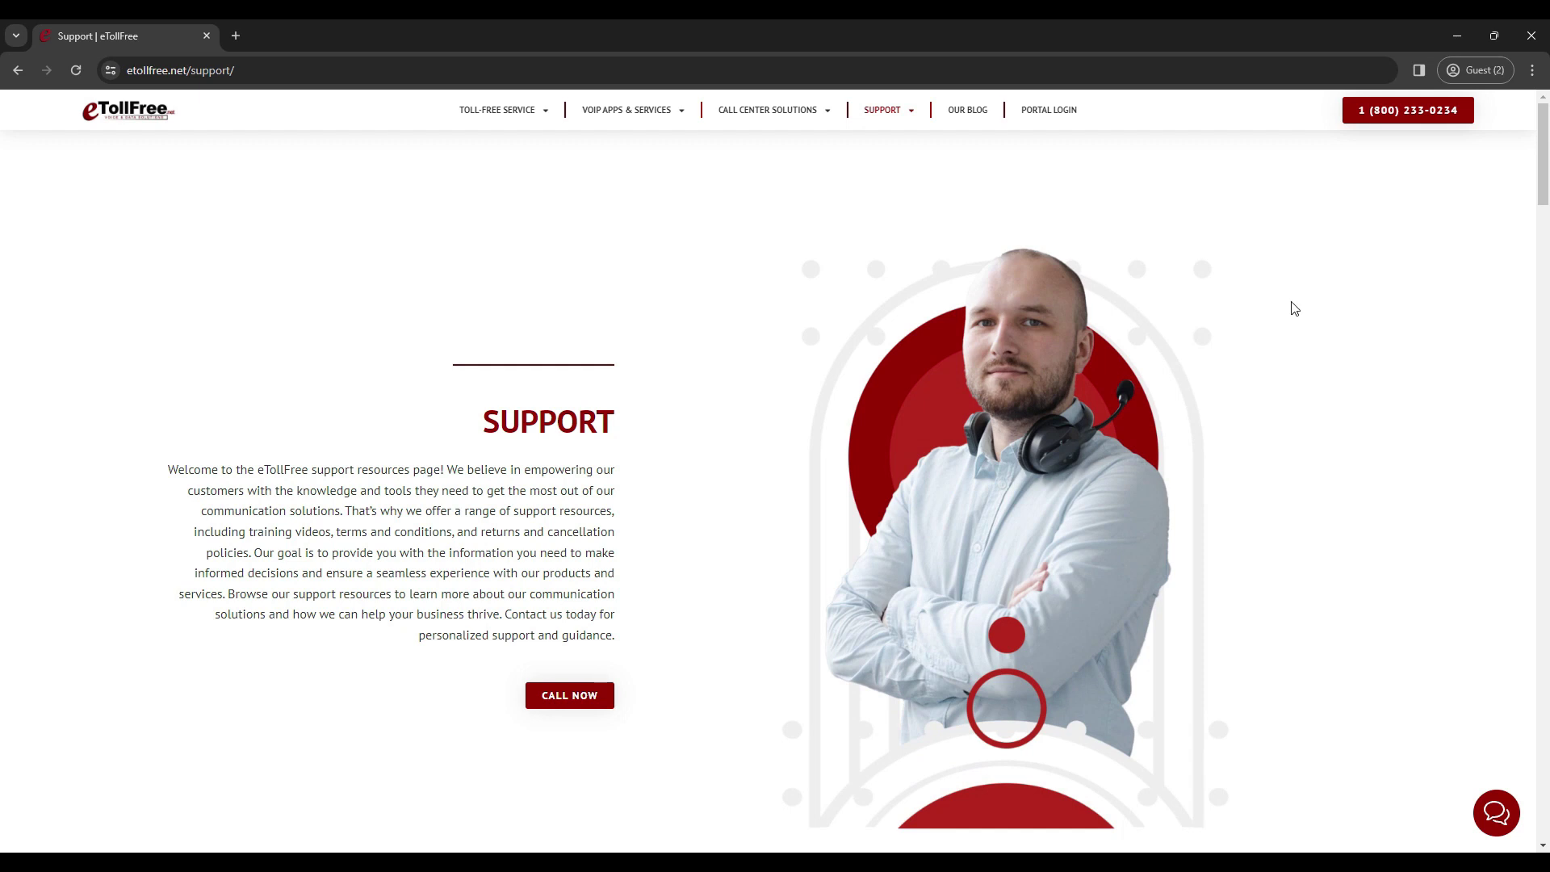
On the eTollFree support web page, open the chat contact form.
{"action": "scroll", "coordinate": [1293, 309], "scroll_direction": "down", "scroll_amount": 20}
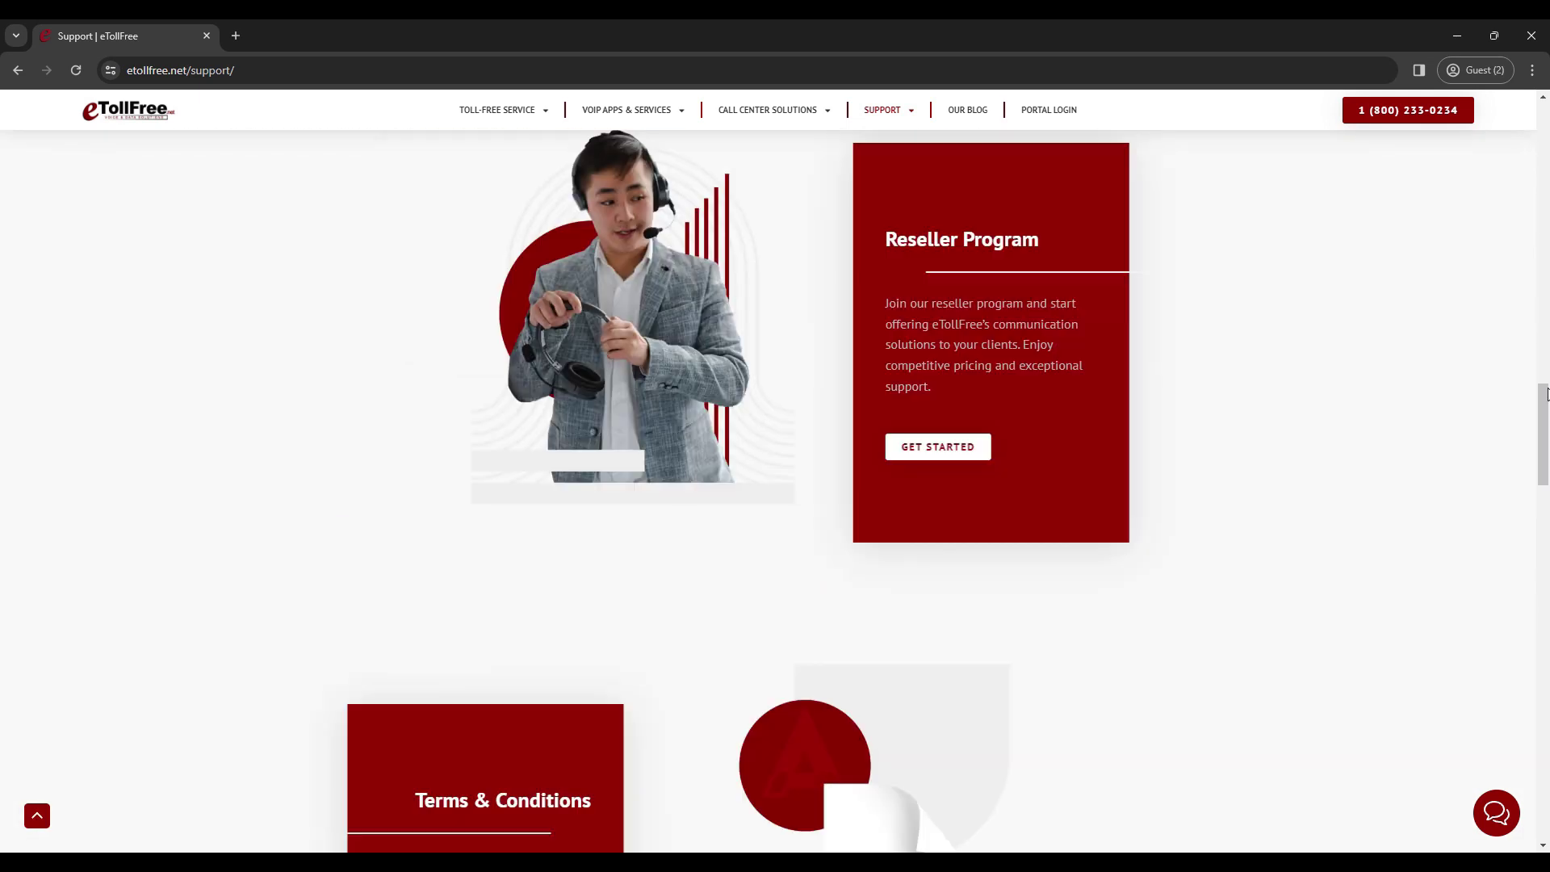
{"action": "left_click_drag", "start_coordinate": [1547, 393], "coordinate": [1546, 759]}
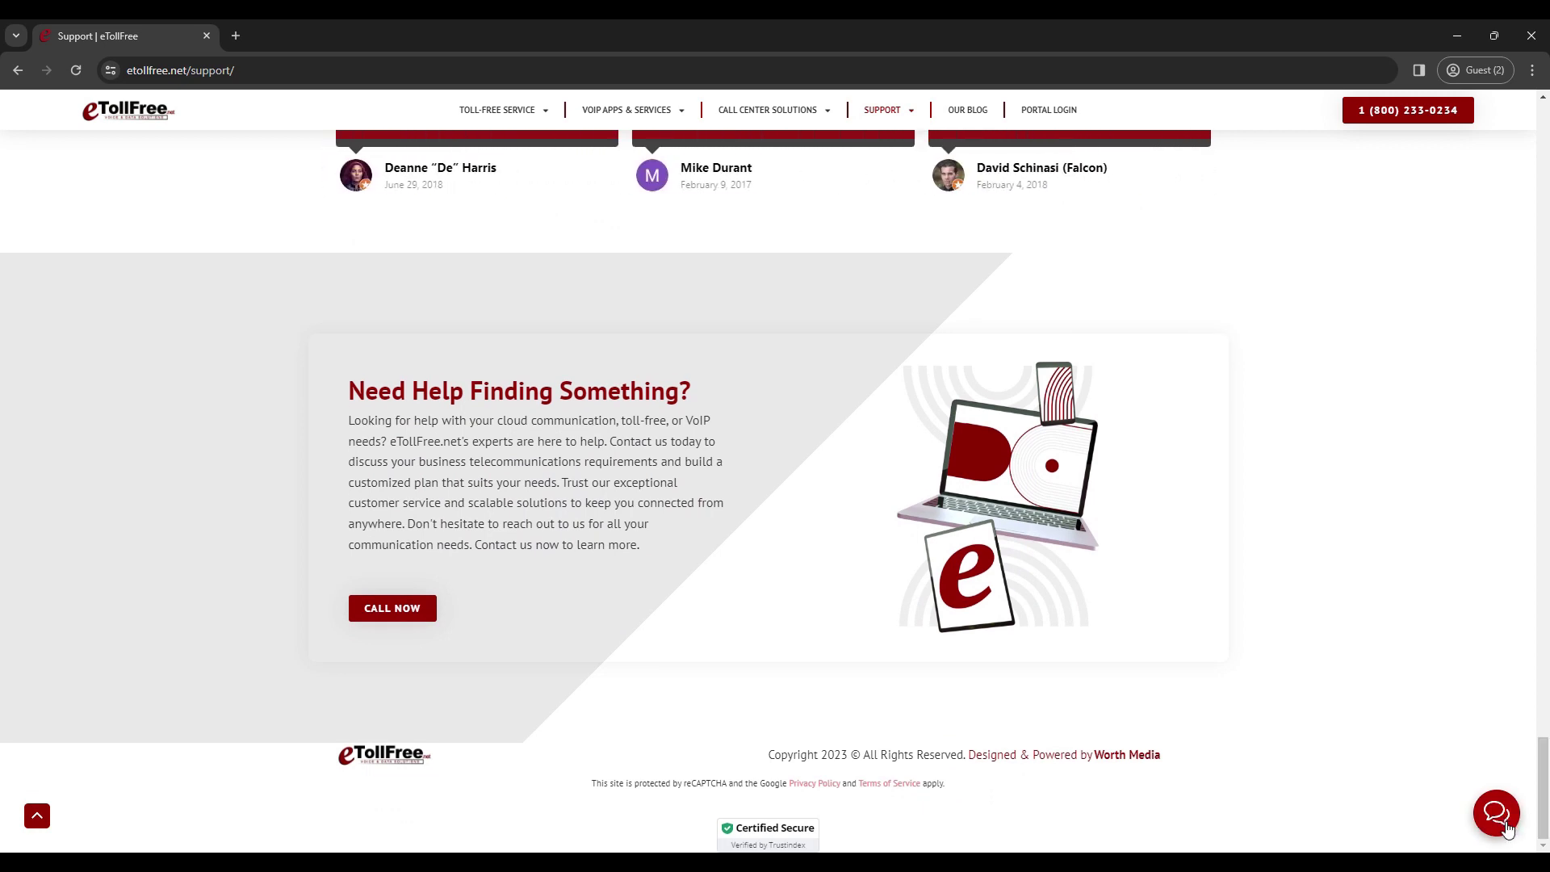
{"action": "left_click", "coordinate": [1508, 825]}
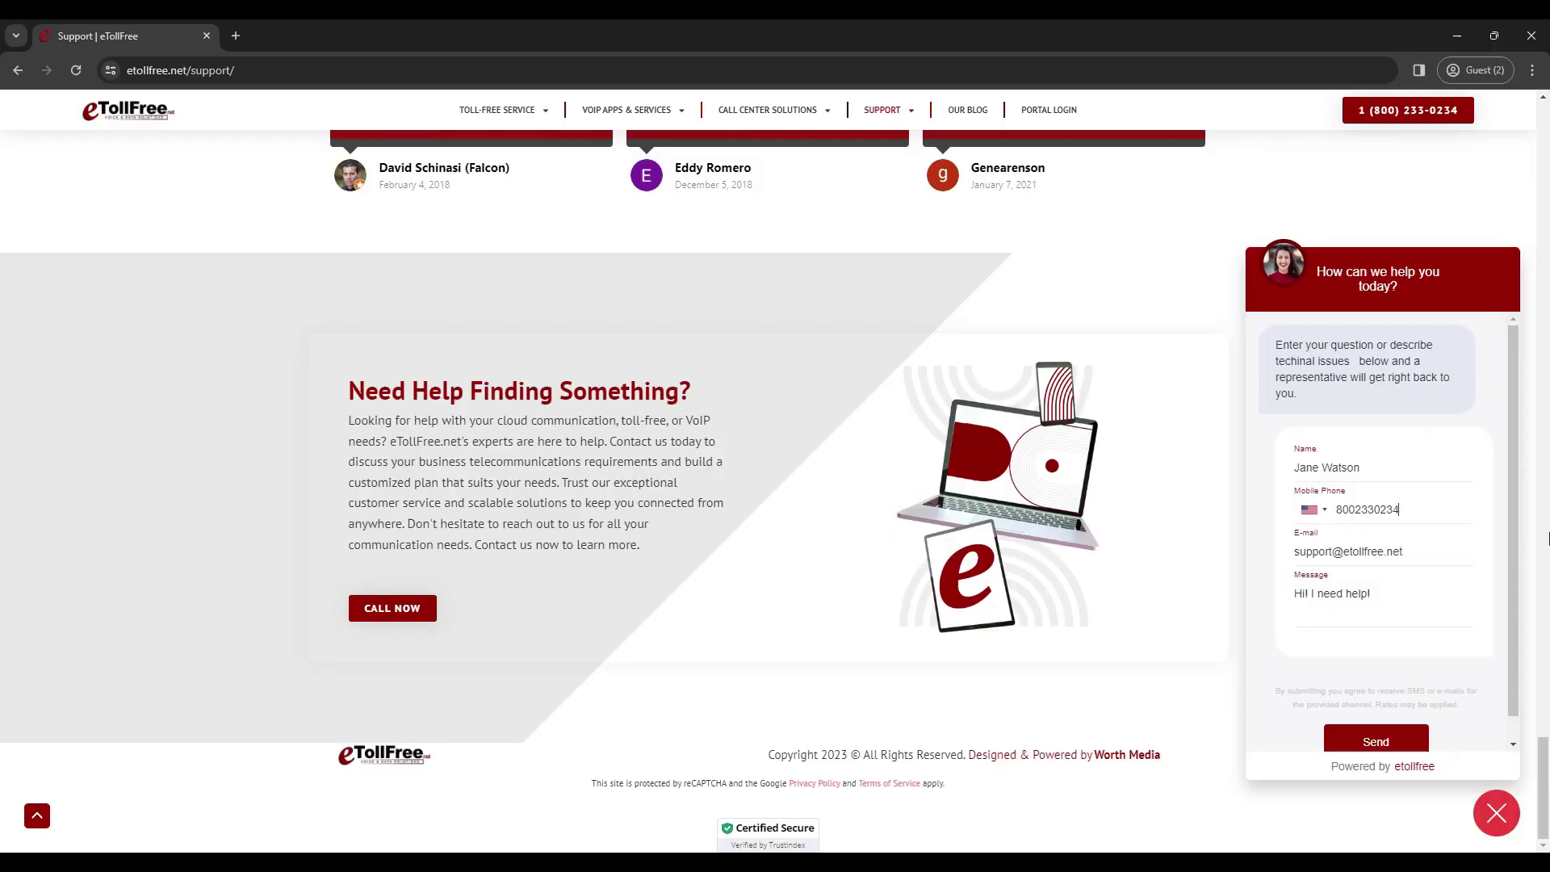